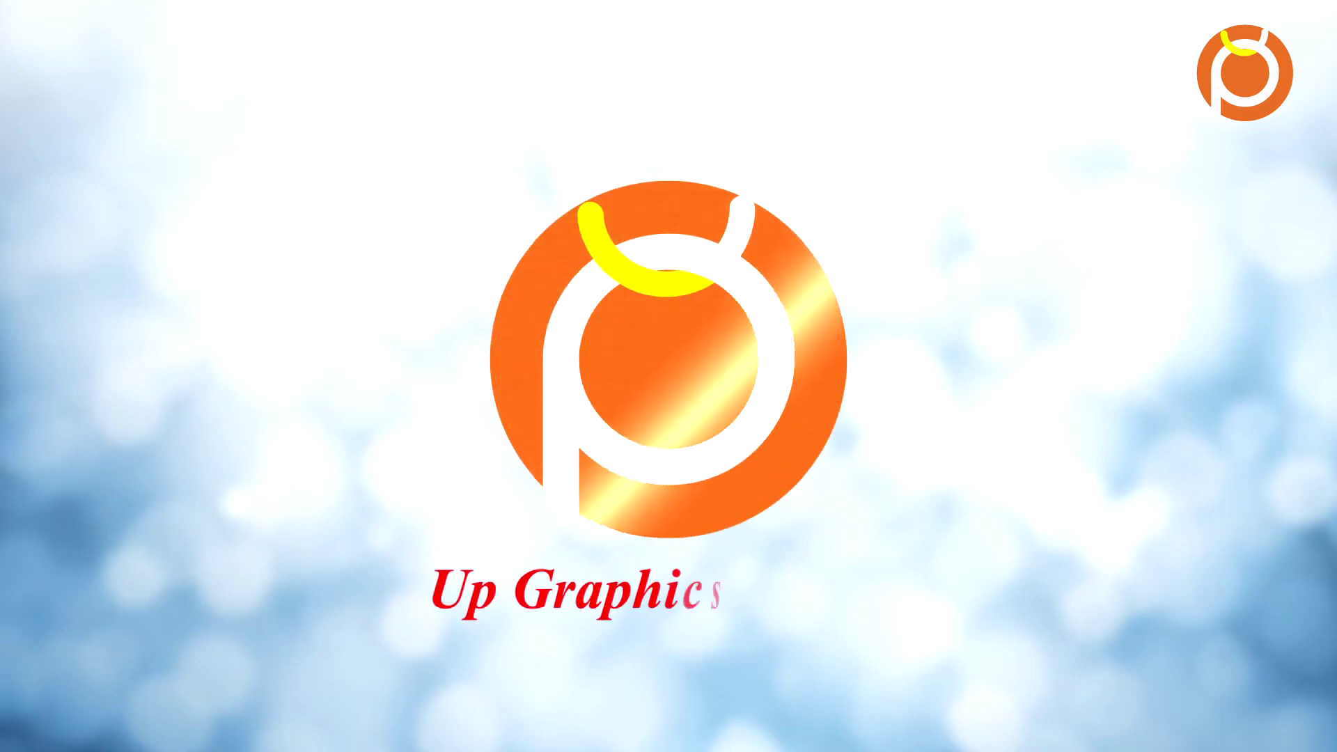
# Launch Photoshop CS5 from the taskbar into a full-screen, empty workspace.
pyautogui.click(327, 732)
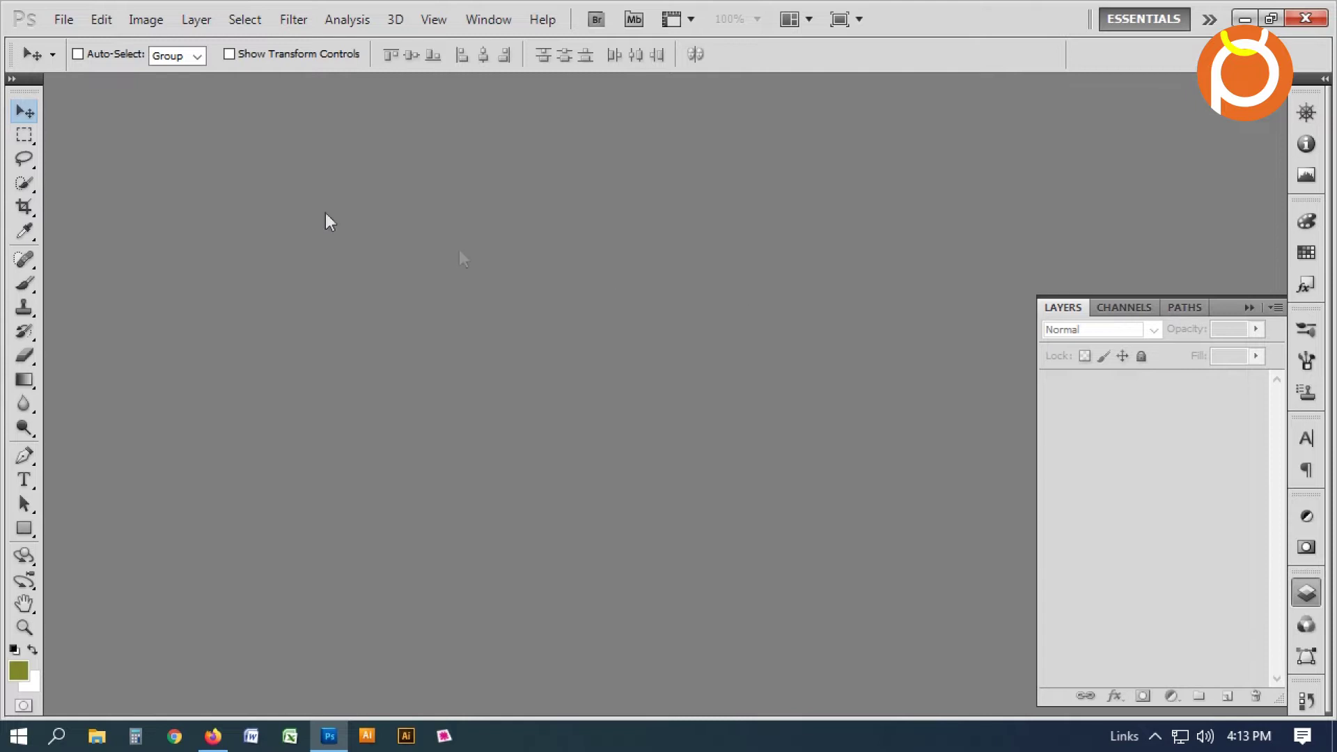
# Open the mango photo from the light green folder.
pyautogui.click(64, 19)
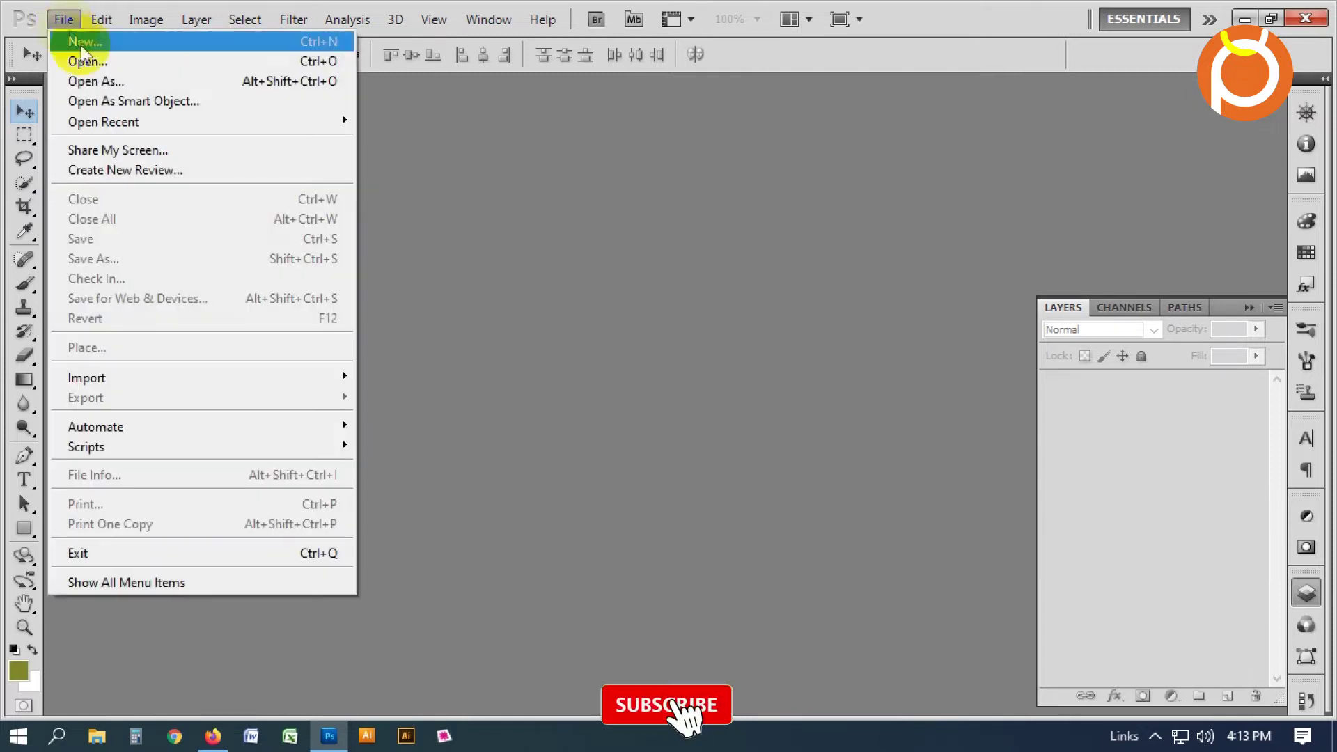
pyautogui.click(111, 63)
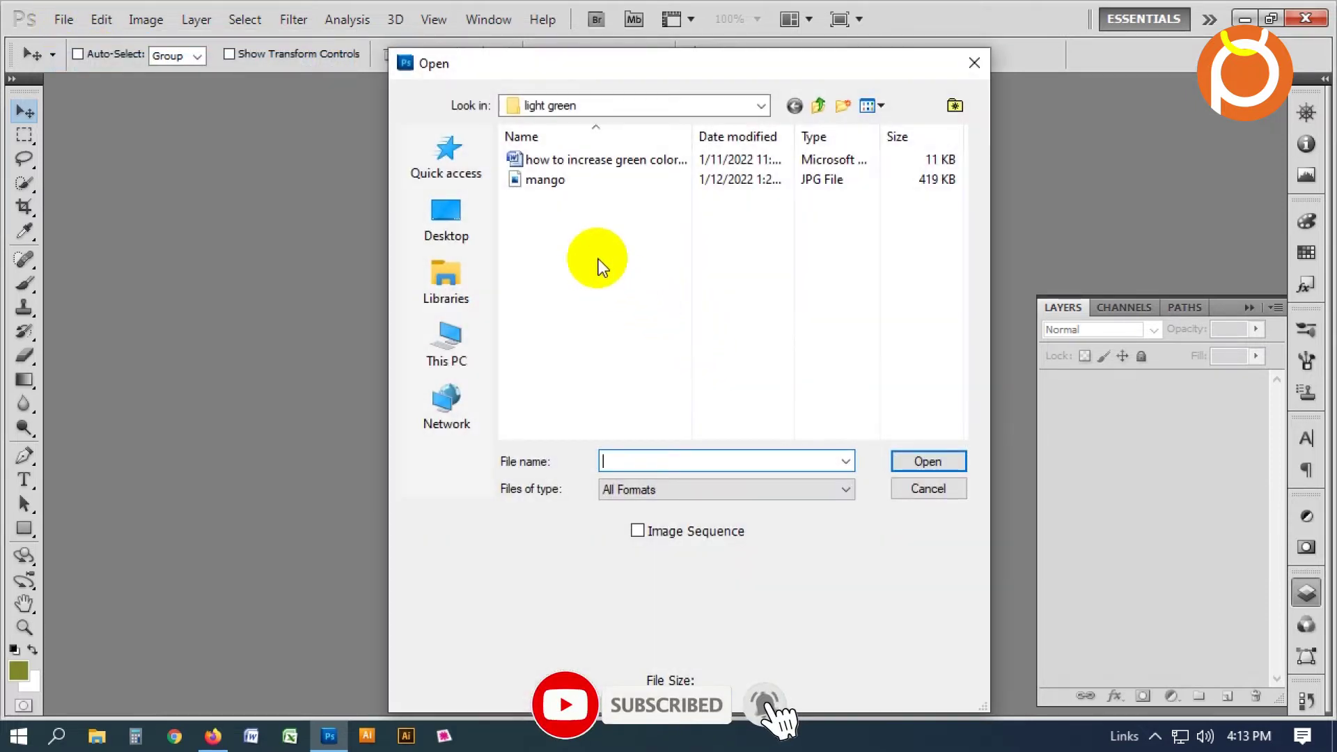
pyautogui.click(540, 180)
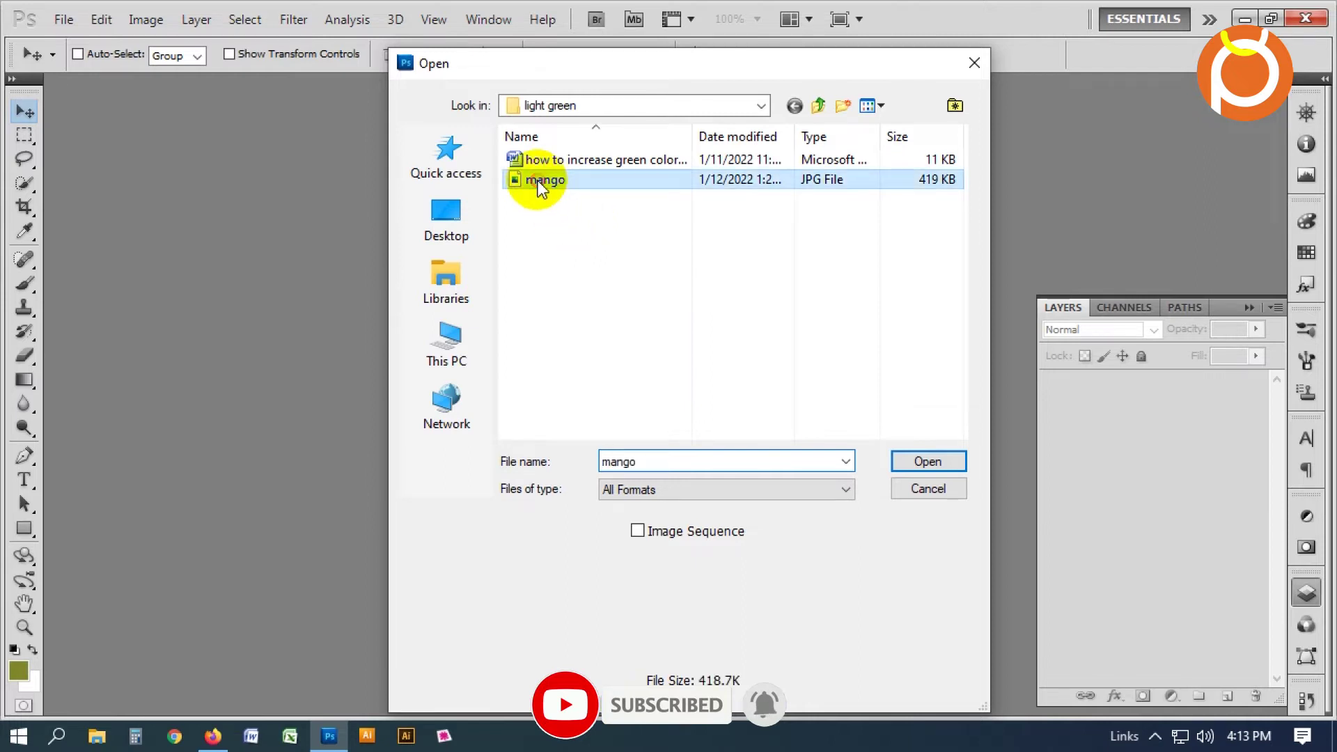
pyautogui.click(928, 461)
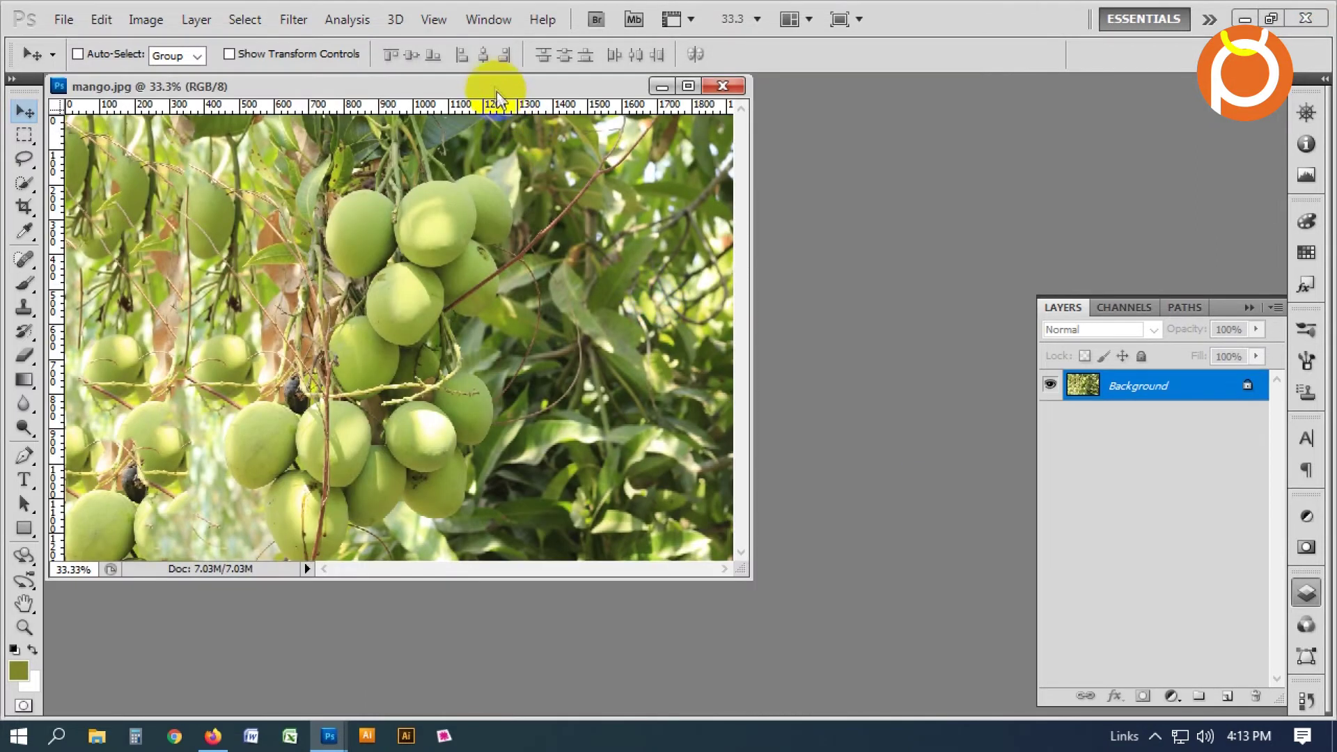
# Dock the mango window, fit it on screen, and glance at its Channels.
pyautogui.moveTo(504, 91)
pyautogui.mouseDown()
pyautogui.moveTo(721, 92)
pyautogui.moveTo(717, 79)
pyautogui.mouseUp()
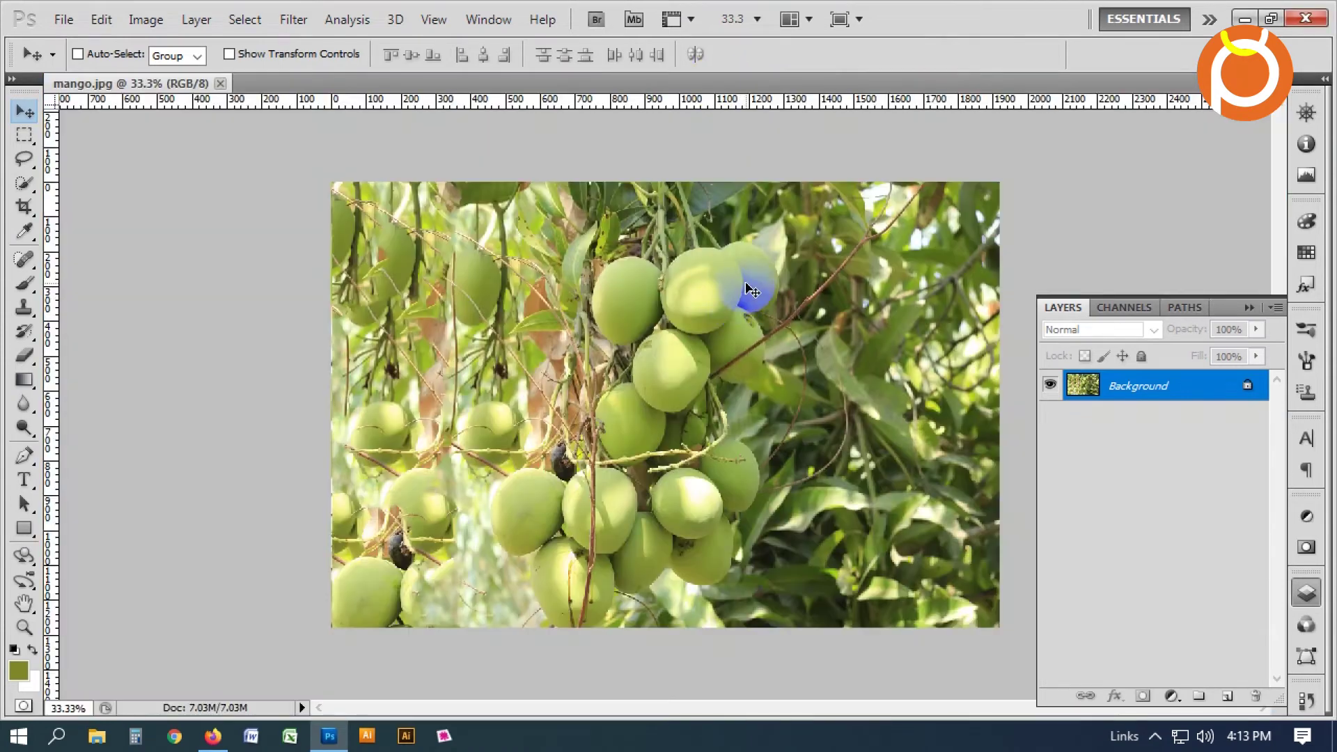
pyautogui.hotkey('ctrl', '0')
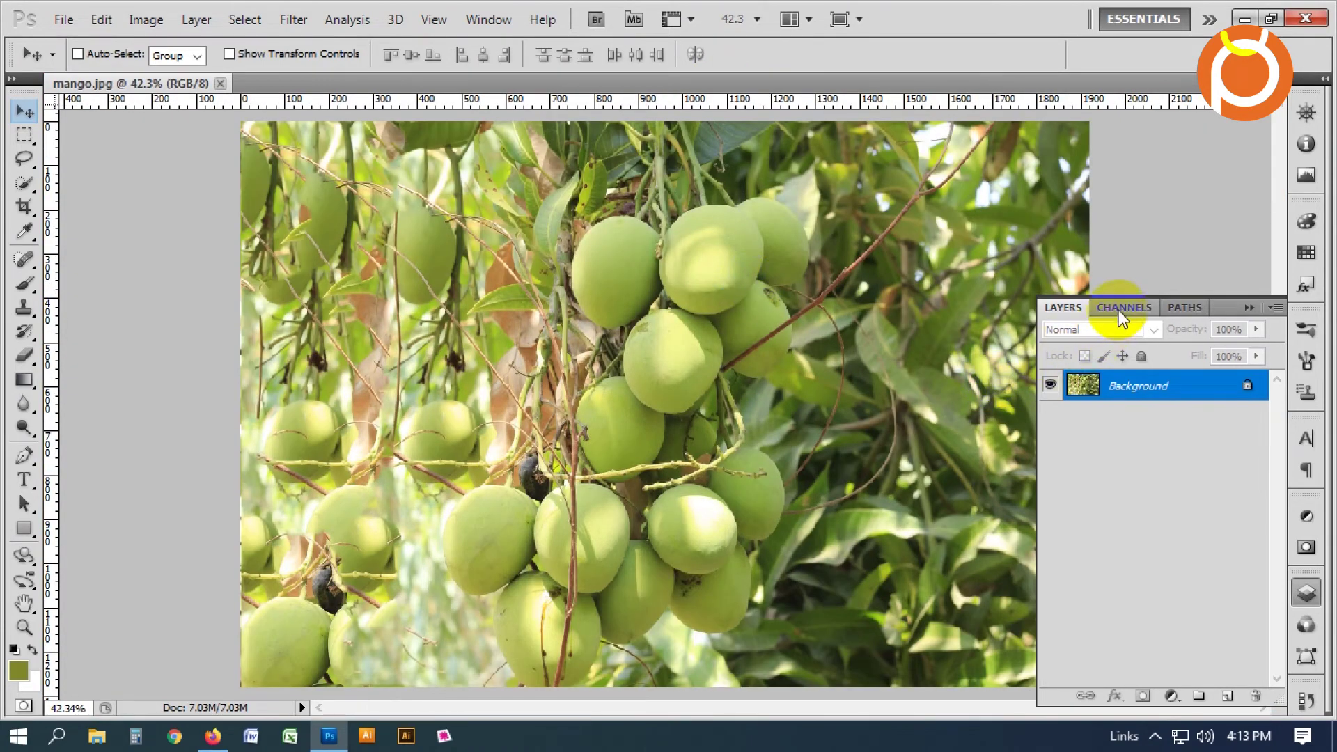
pyautogui.click(1119, 308)
pyautogui.click(1126, 313)
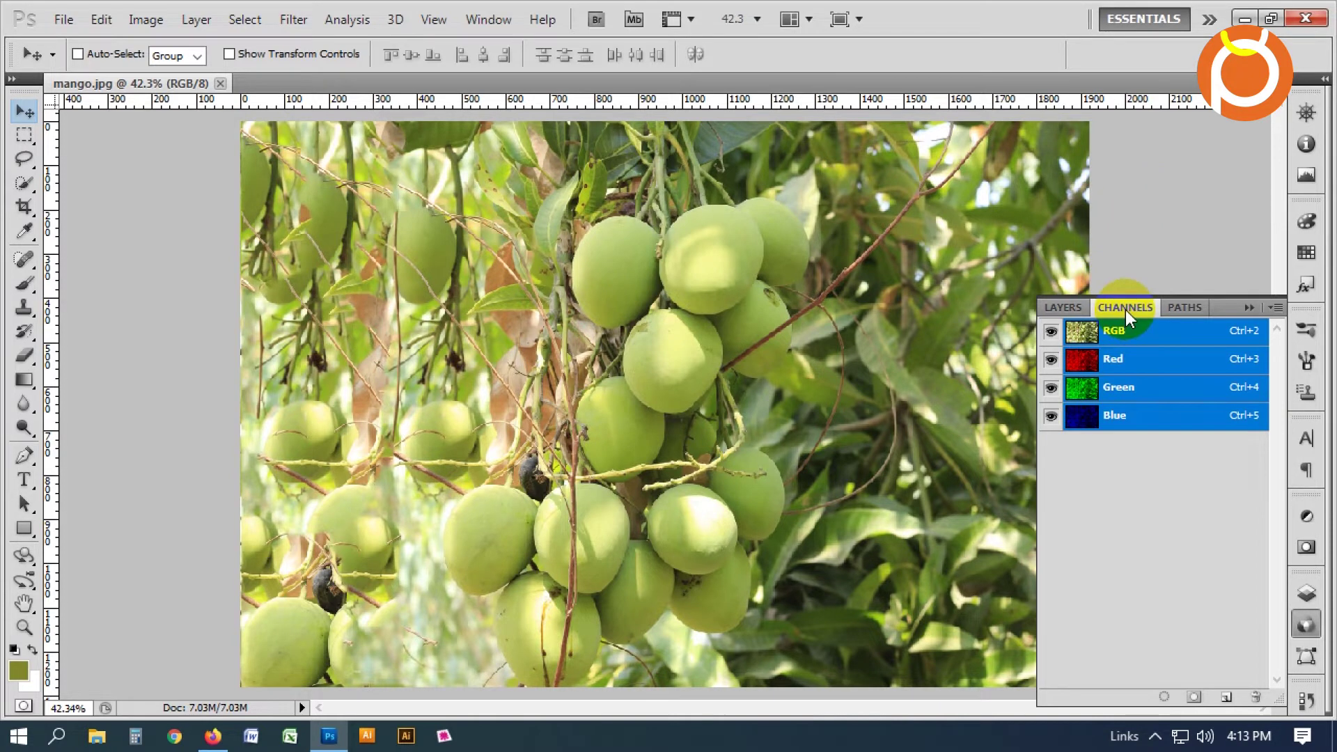
pyautogui.click(1064, 307)
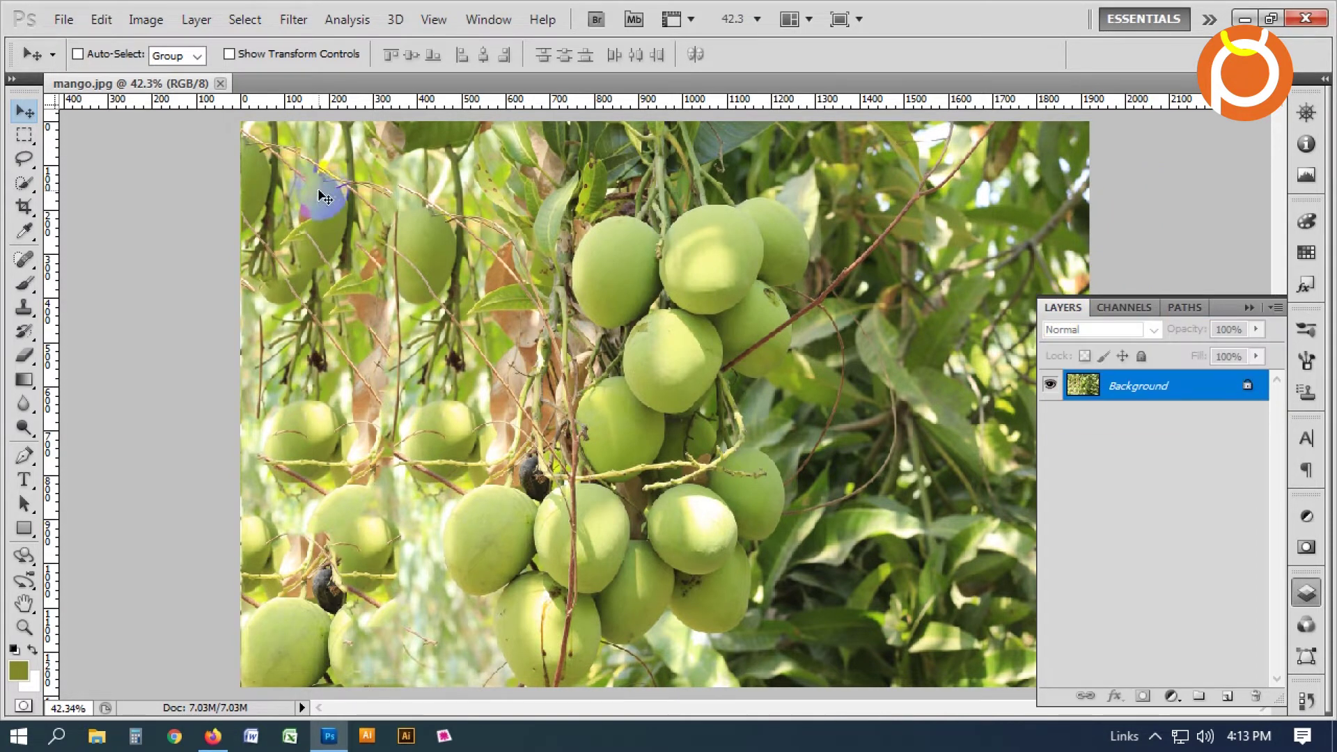
# Convert the mango image to CMYK Color, accepting the profile warning.
pyautogui.click(135, 23)
pyautogui.moveTo(160, 43)
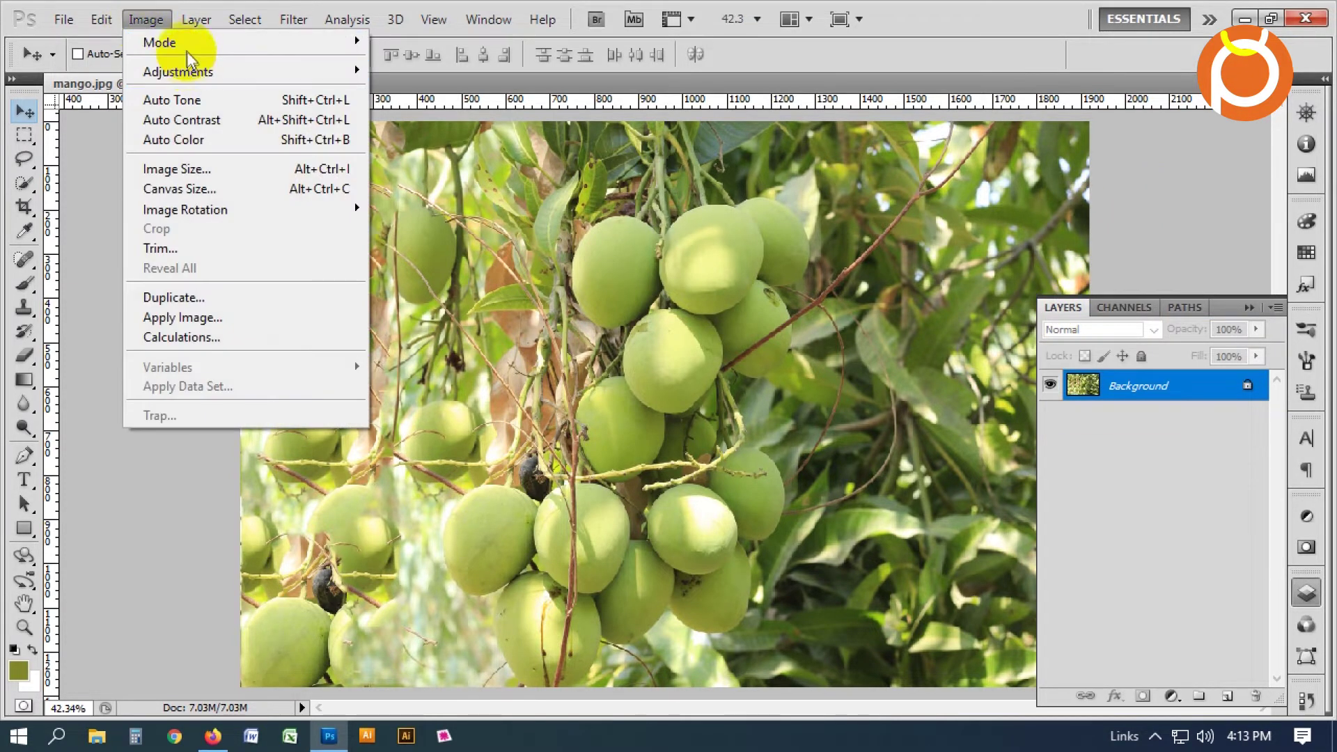
pyautogui.click(462, 140)
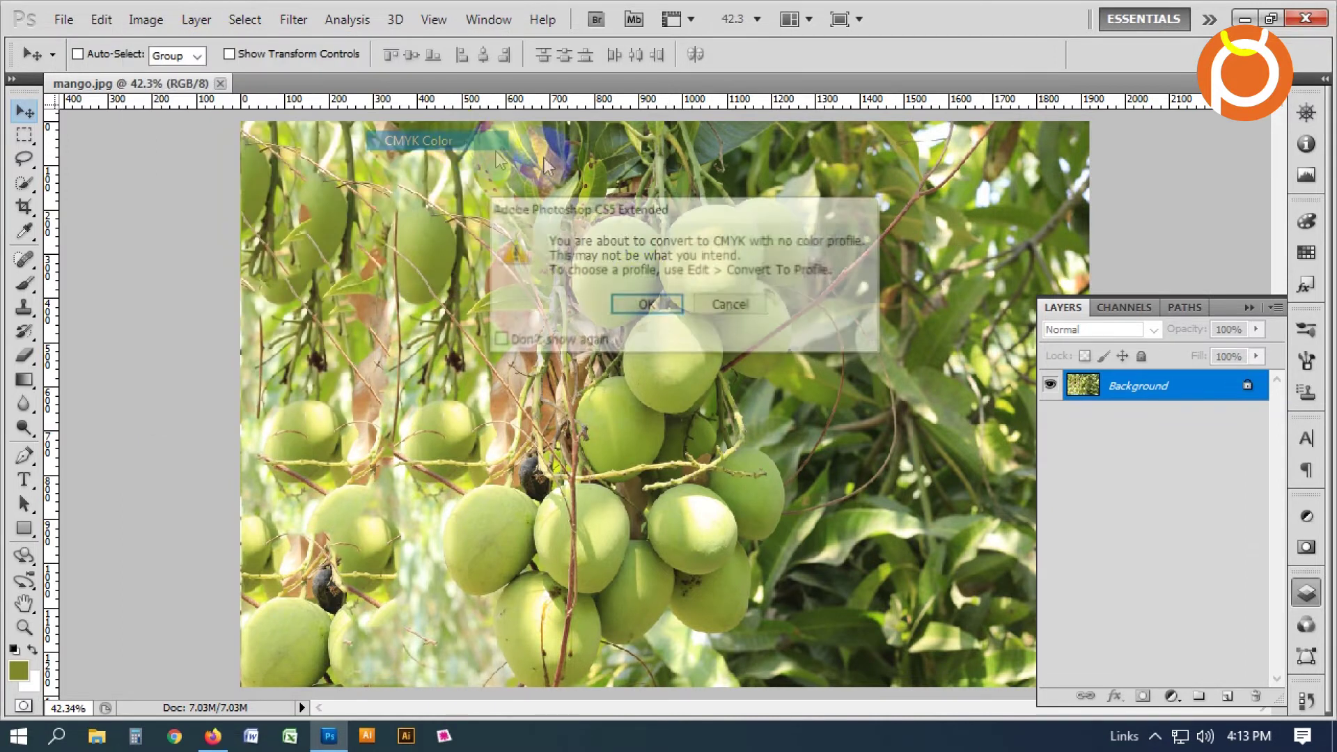
pyautogui.click(664, 306)
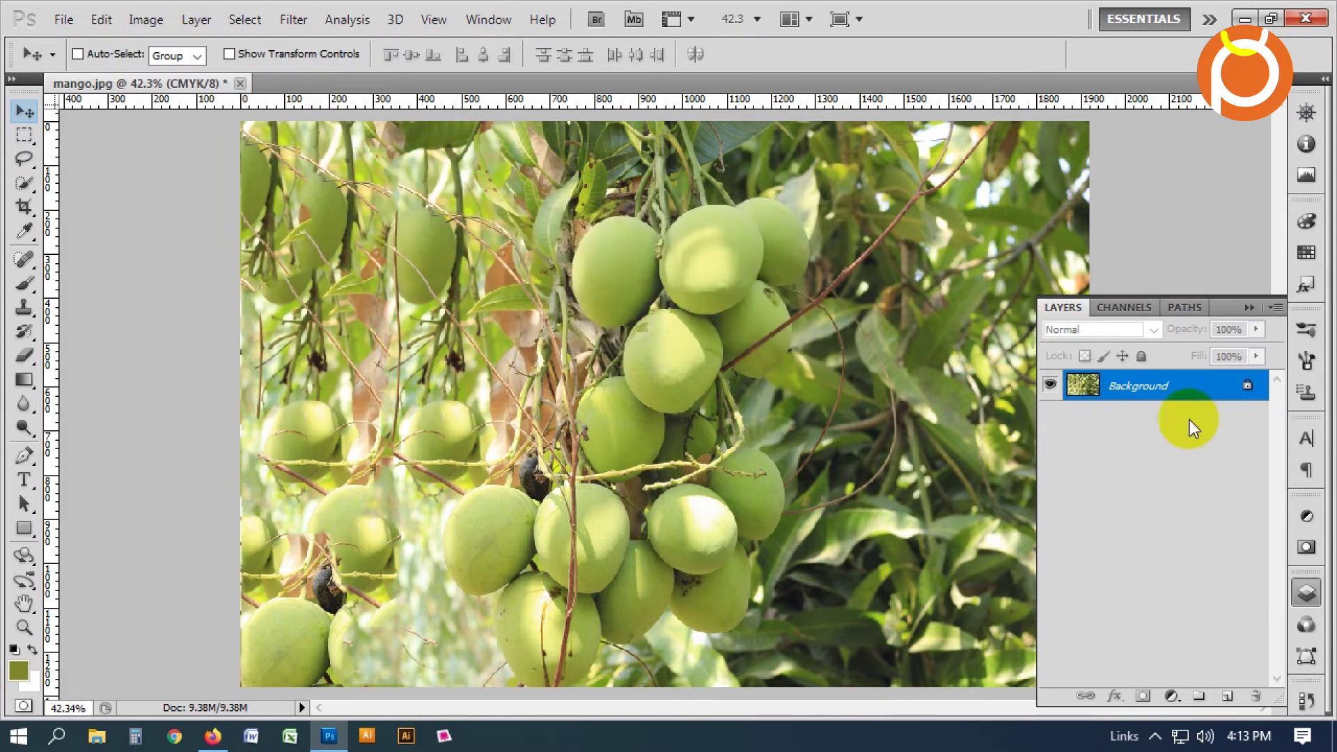
# Turn the Background into Layer 0 and check the CMYK channels.
pyautogui.doubleClick(1163, 389)
pyautogui.click(1171, 358)
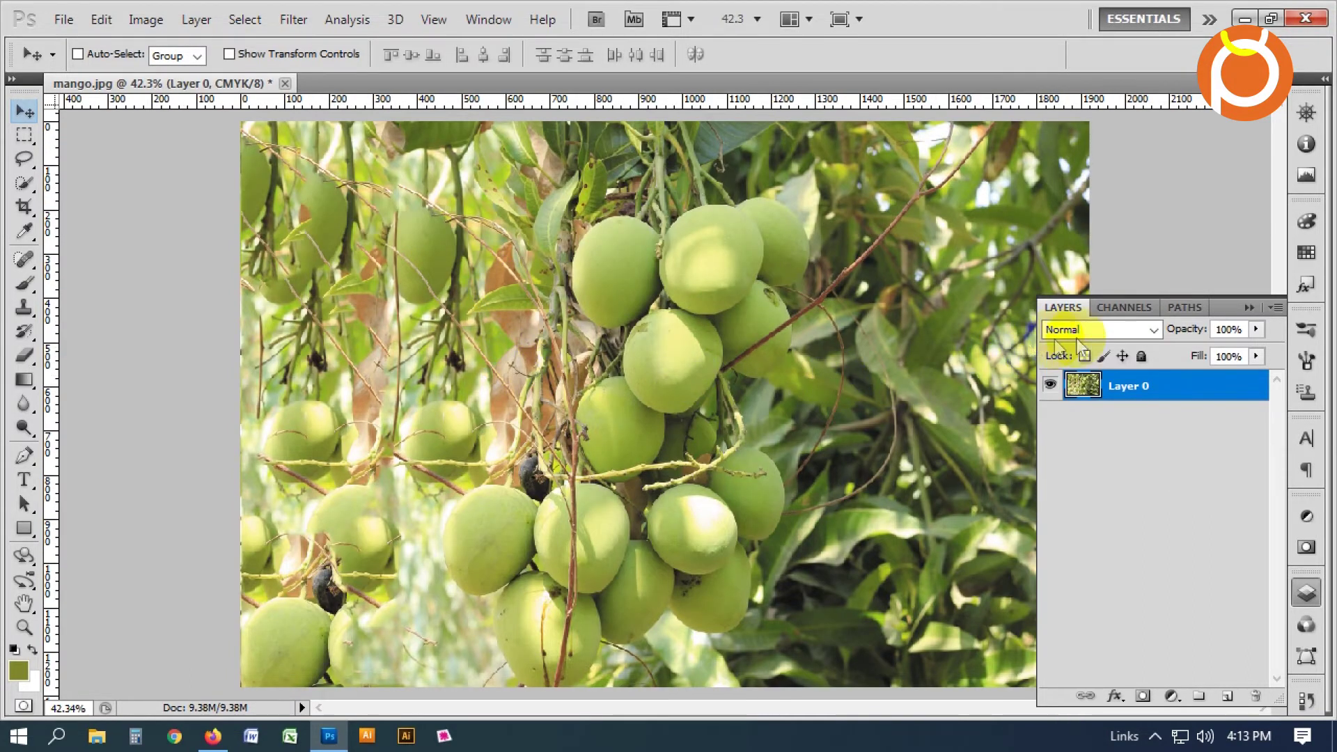
pyautogui.click(1117, 308)
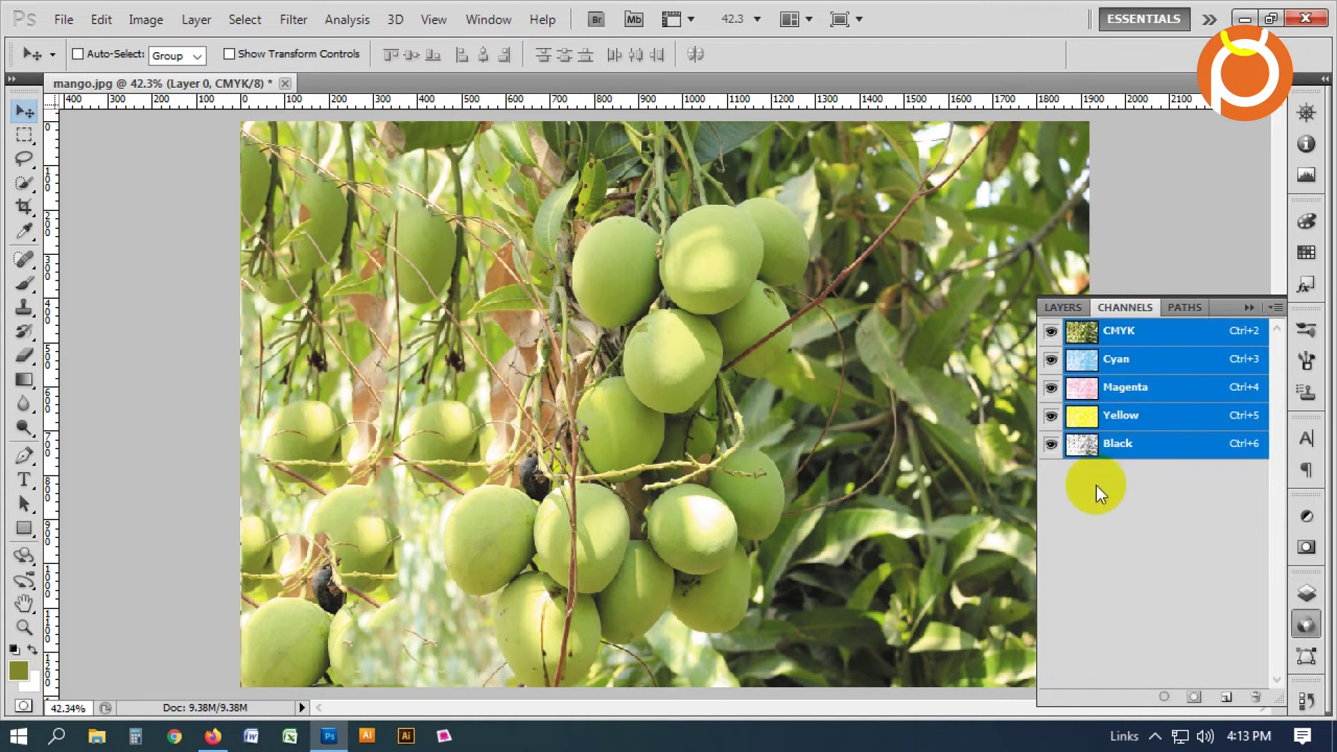
pyautogui.click(1063, 308)
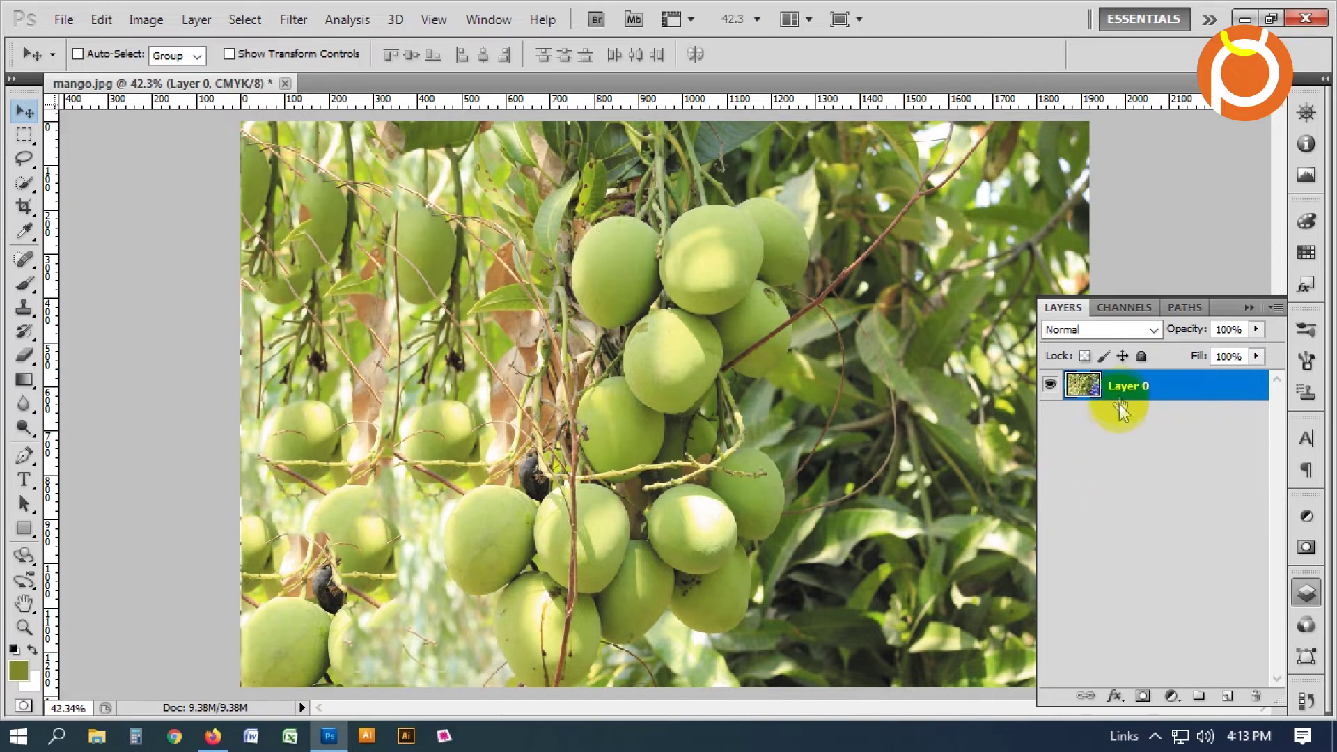
# Duplicate Layer 0 and set the copy's Levels black point by sampling the photo.
pyautogui.moveTo(1123, 402); pyautogui.dragTo(1227, 696)
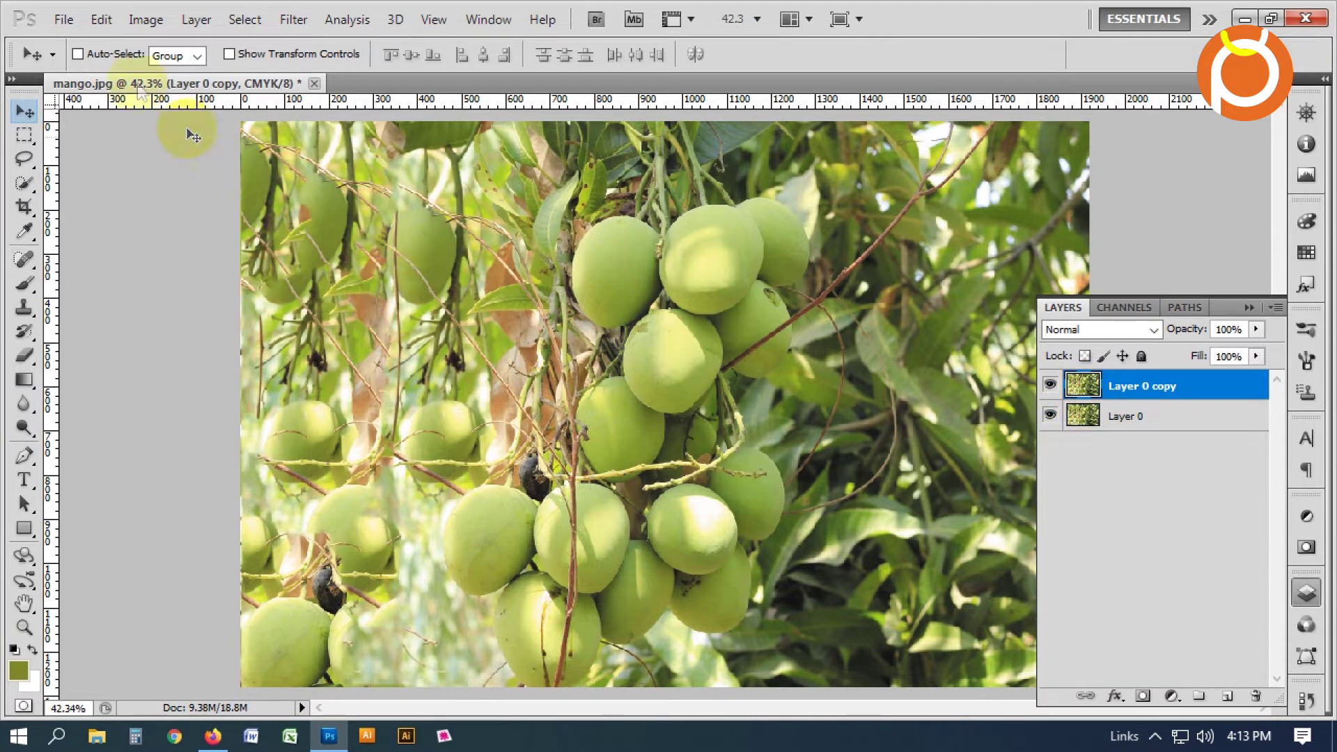
pyautogui.click(145, 21)
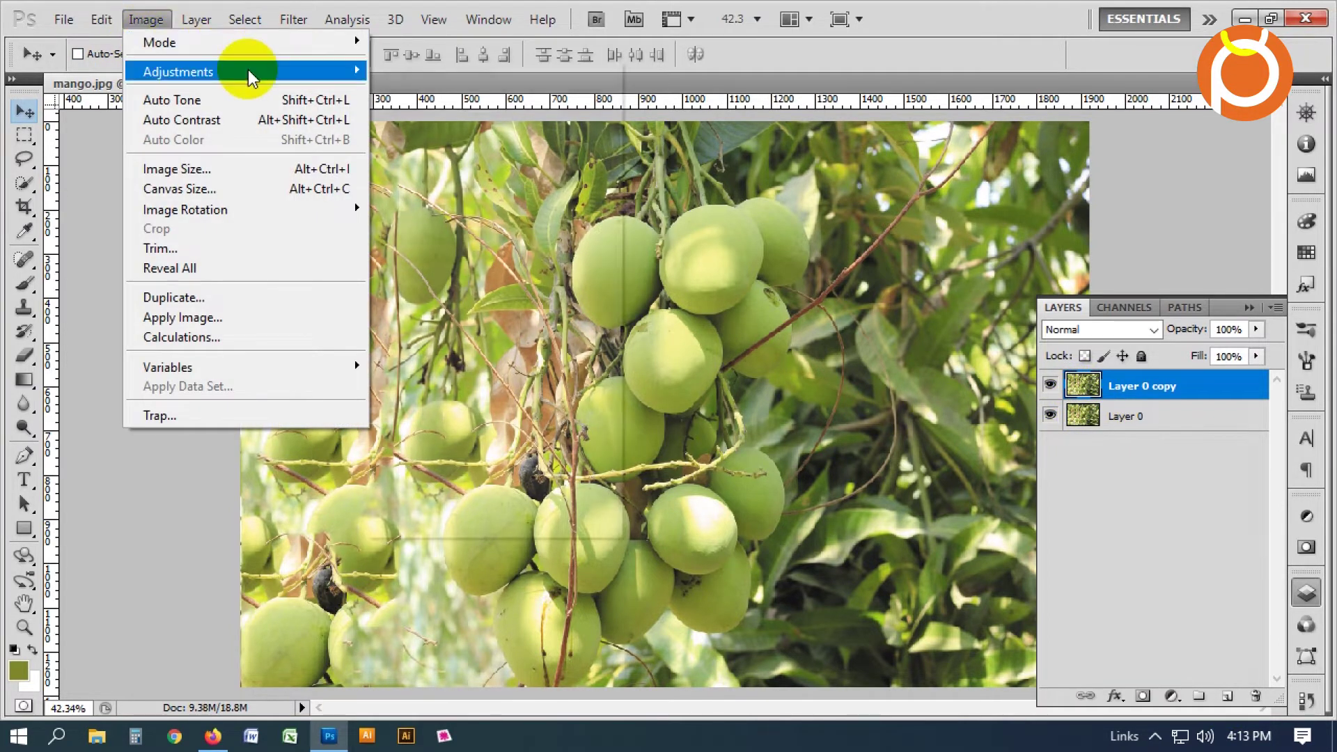
pyautogui.moveTo(178, 71)
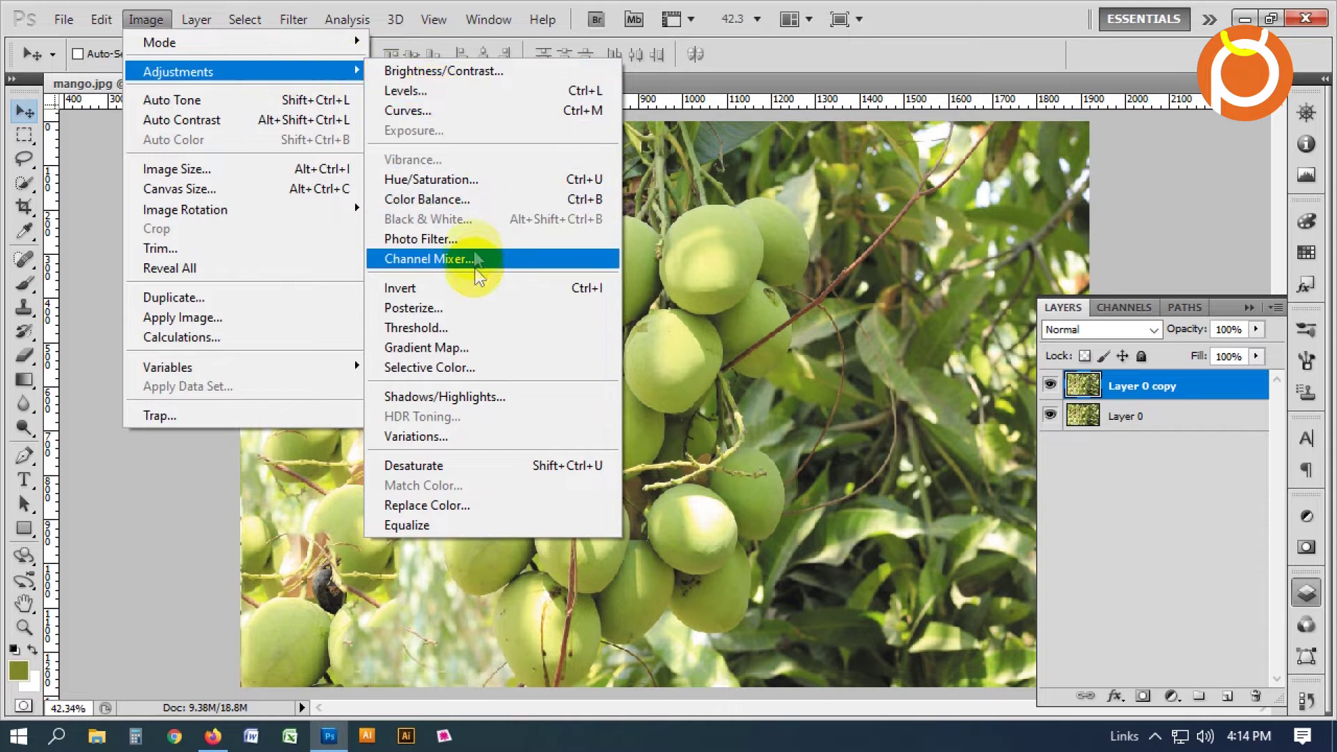
pyautogui.click(450, 98)
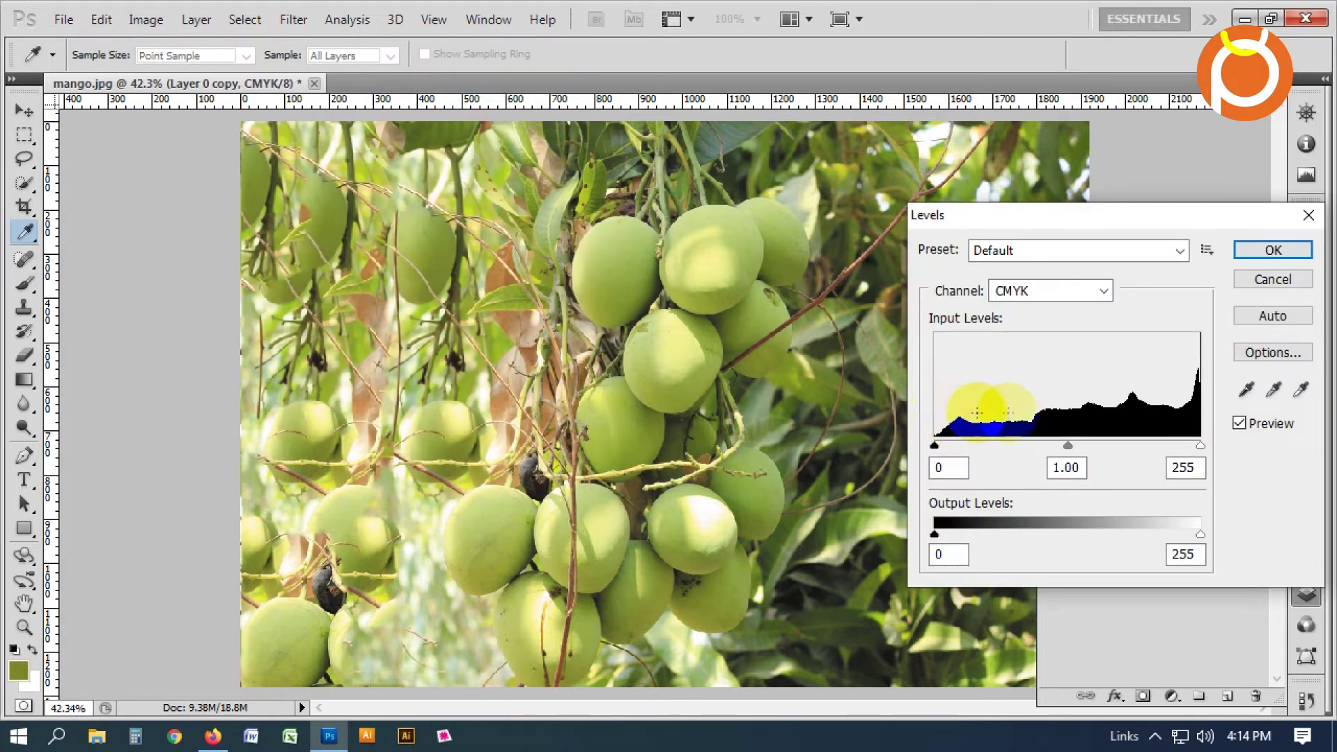
pyautogui.click(1247, 394)
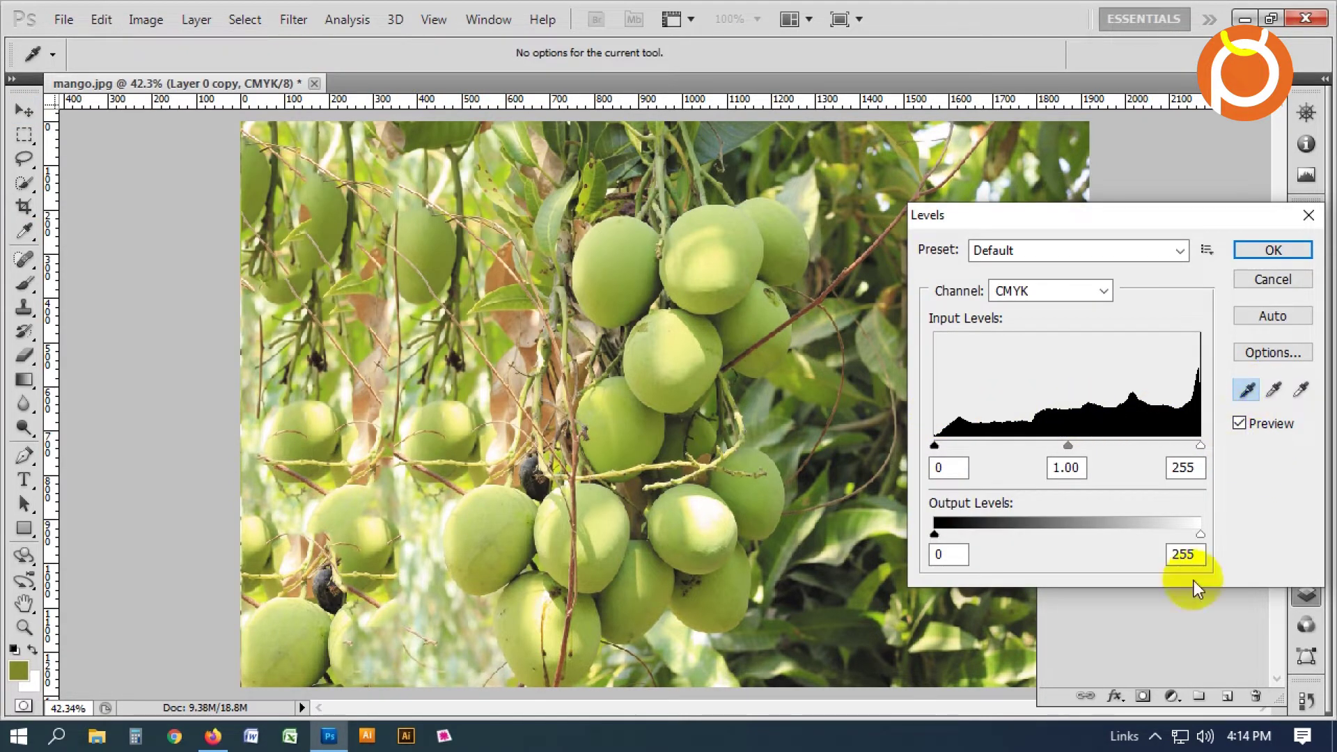
pyautogui.click(711, 605)
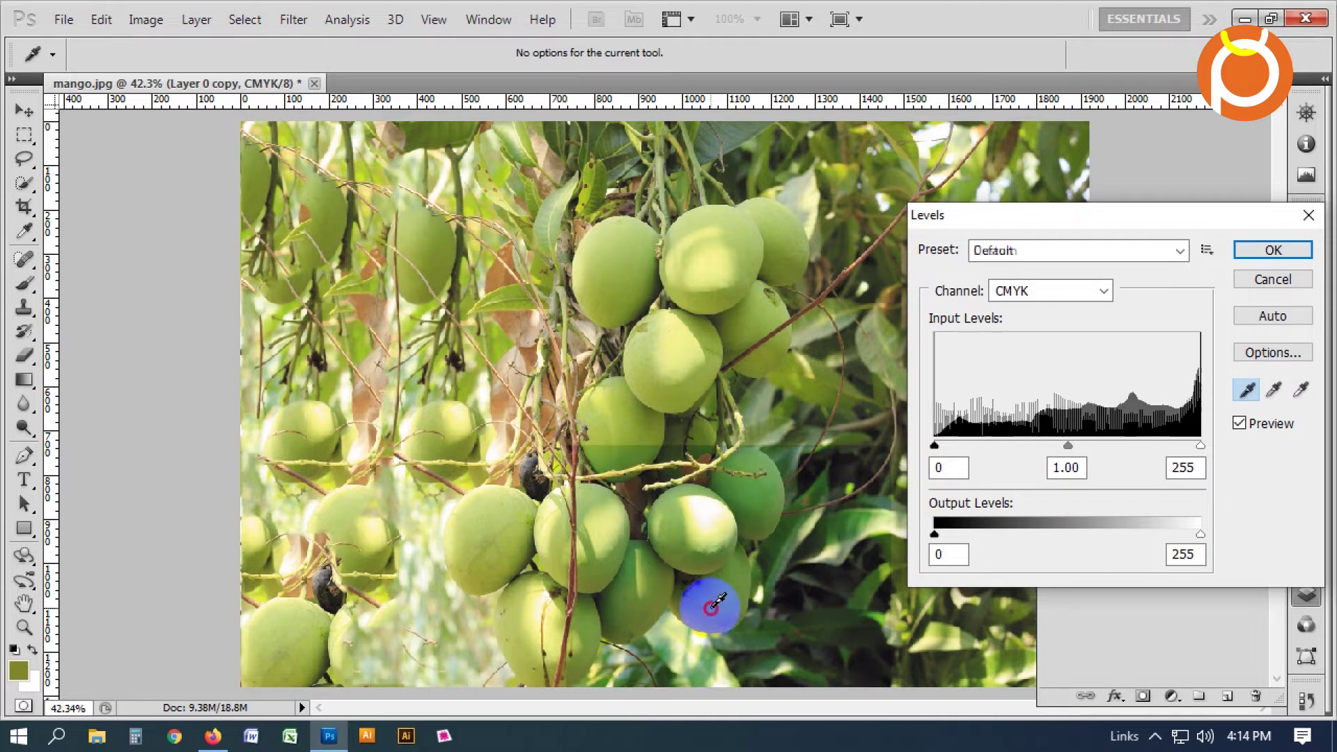
pyautogui.click(1272, 251)
# Toggle Layer 0 copy on and off to compare the Levels result.
pyautogui.click(1049, 385)
pyautogui.click(1049, 387)
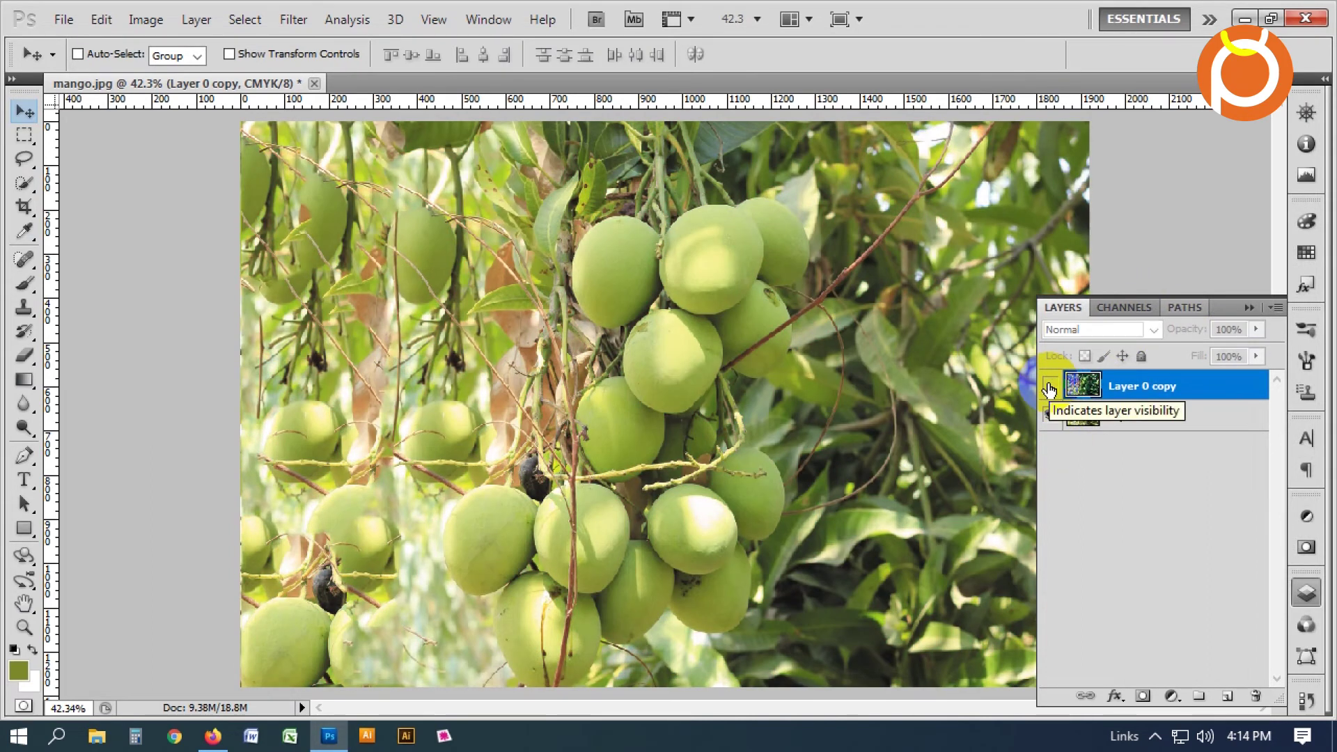
pyautogui.click(1049, 387)
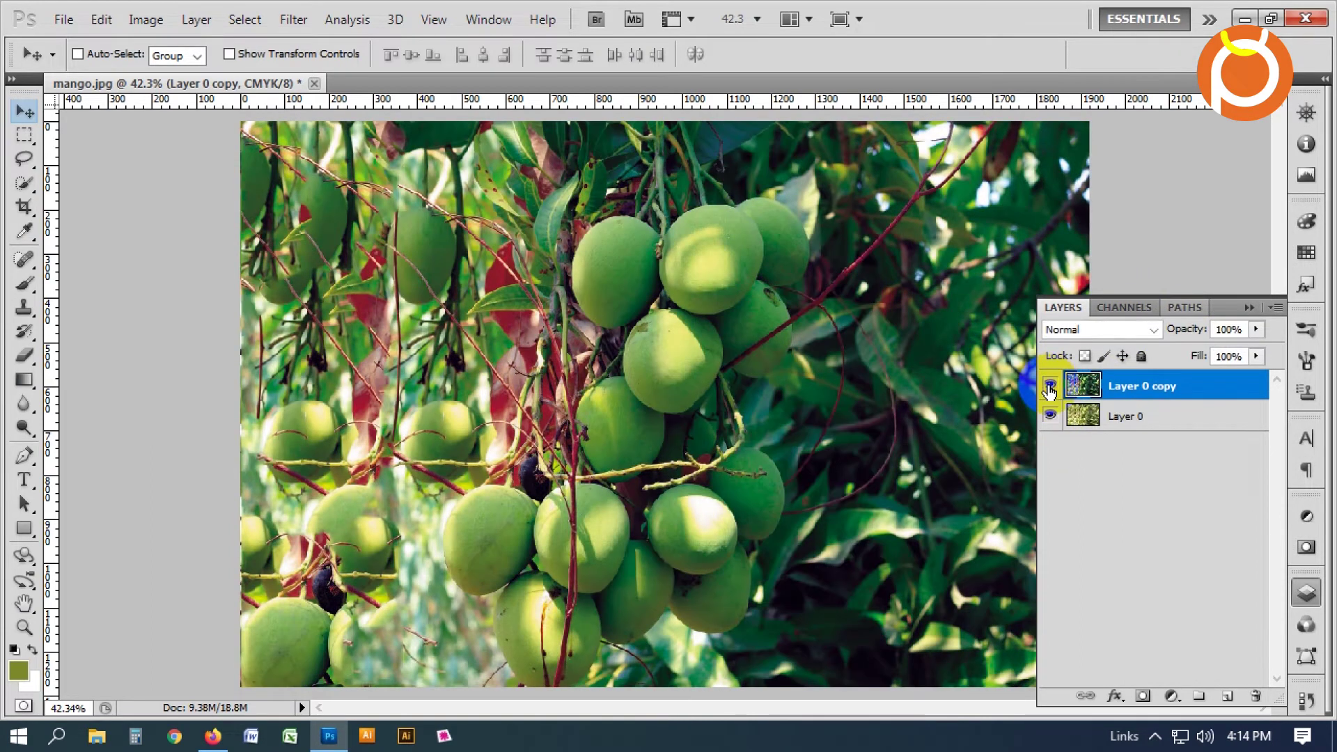
pyautogui.click(1049, 387)
pyautogui.click(1049, 387)
pyautogui.click(1049, 387)
pyautogui.click(1049, 387)
pyautogui.click(1049, 387)
pyautogui.click(1132, 419)
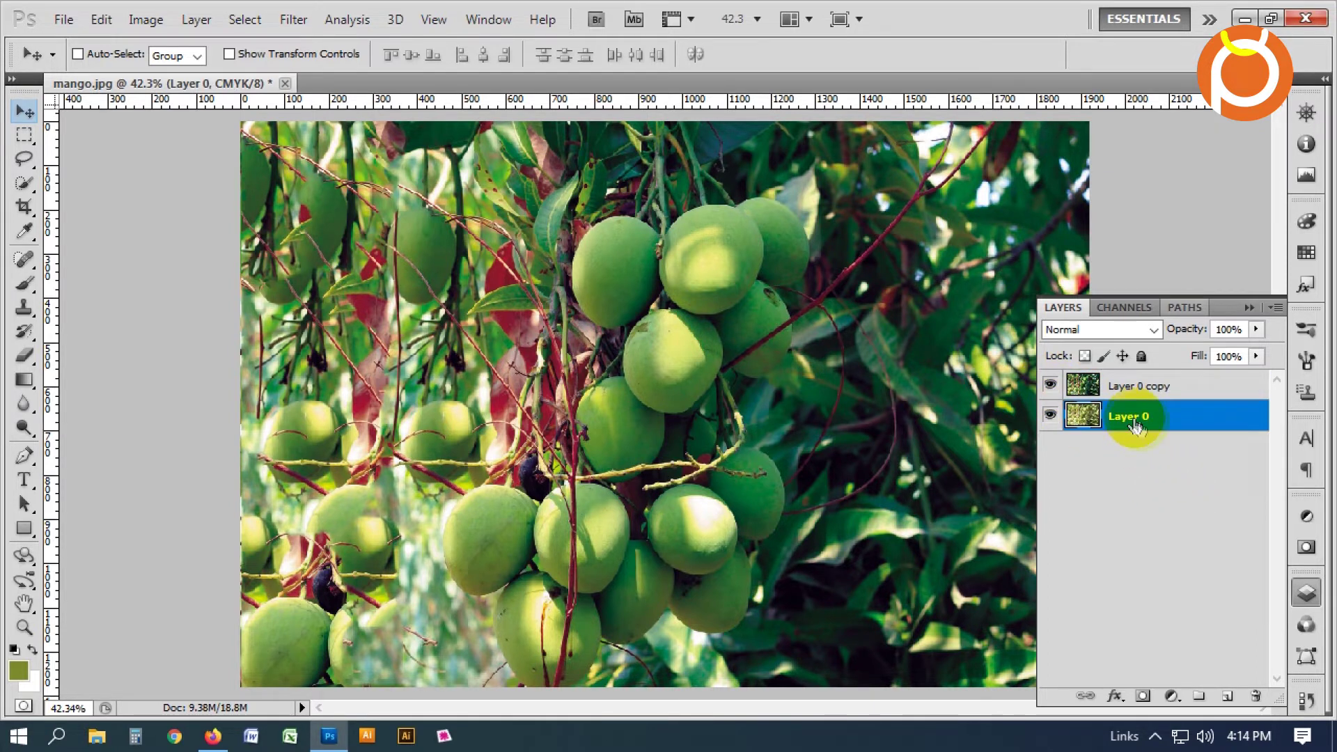
# Duplicate Layer 0 as copy 2, hide the first copy, and raise the midtones with Curves.
pyautogui.moveTo(1136, 418); pyautogui.dragTo(1227, 698)
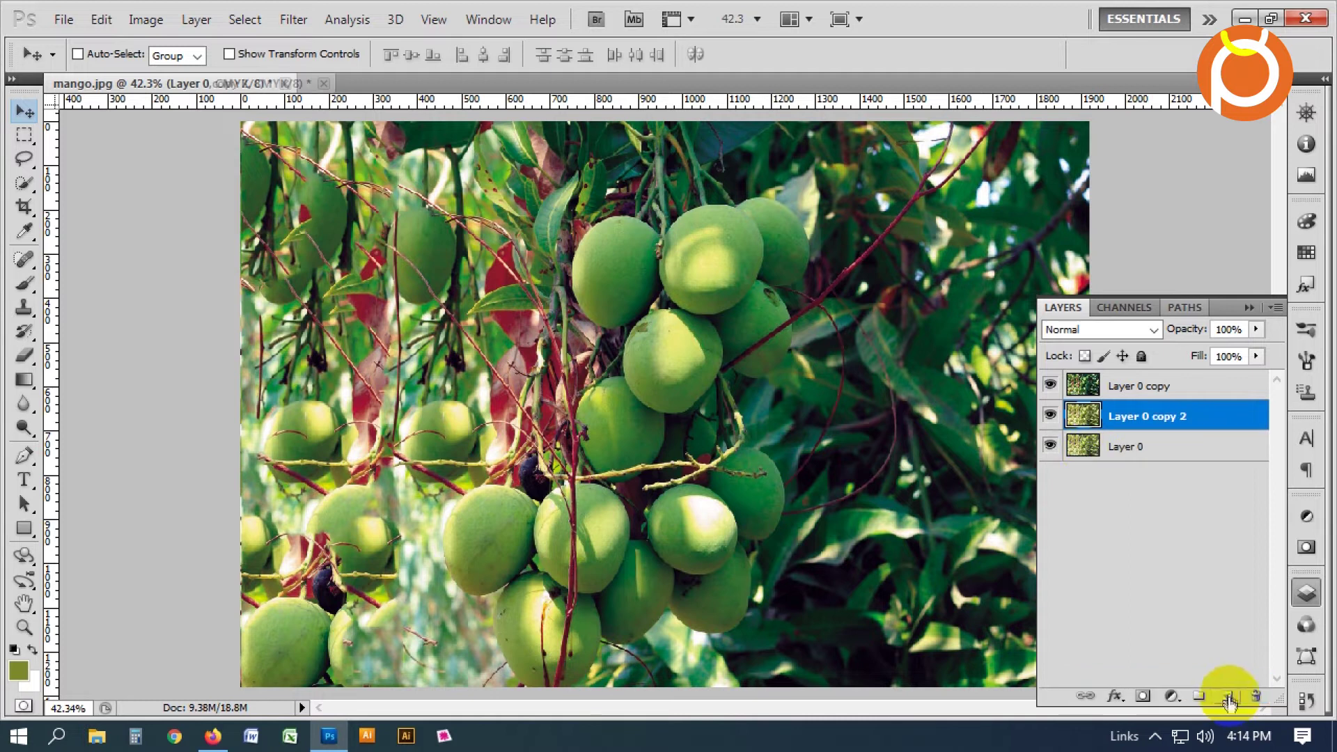
pyautogui.click(1049, 385)
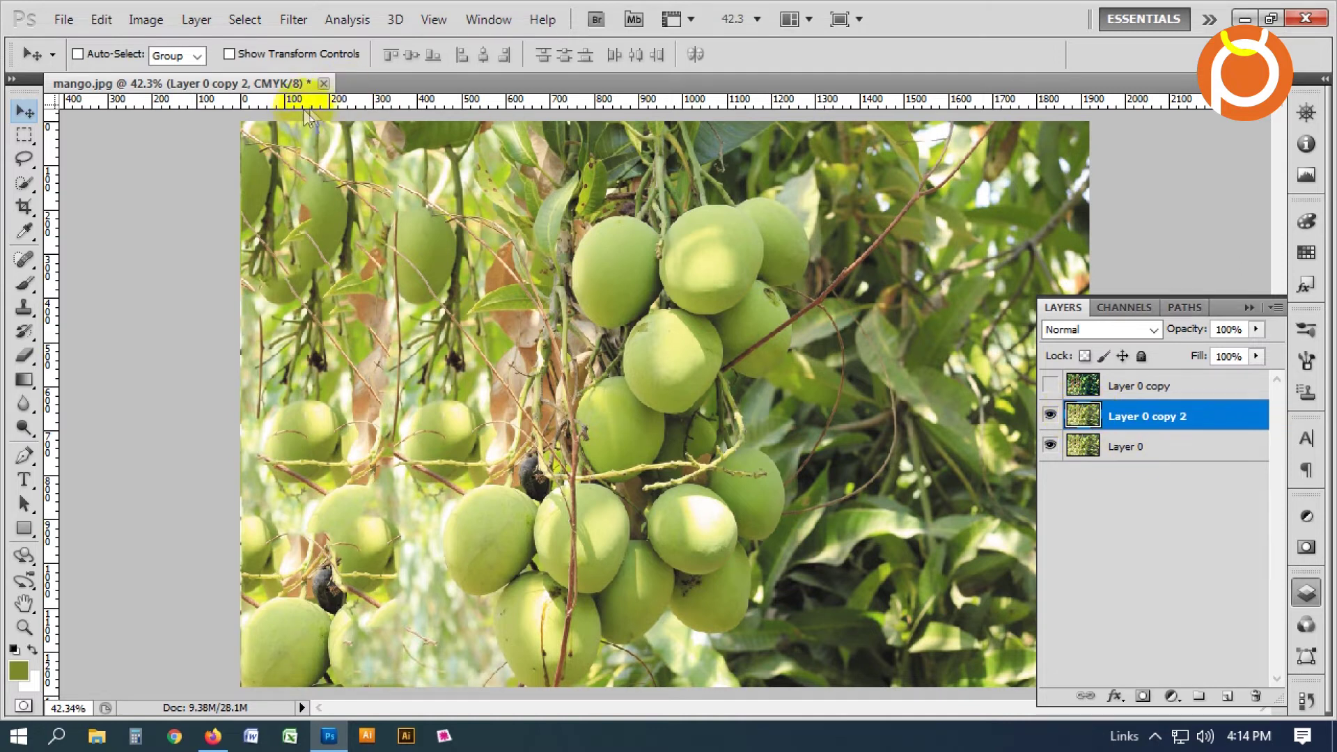
pyautogui.click(145, 19)
pyautogui.moveTo(177, 71)
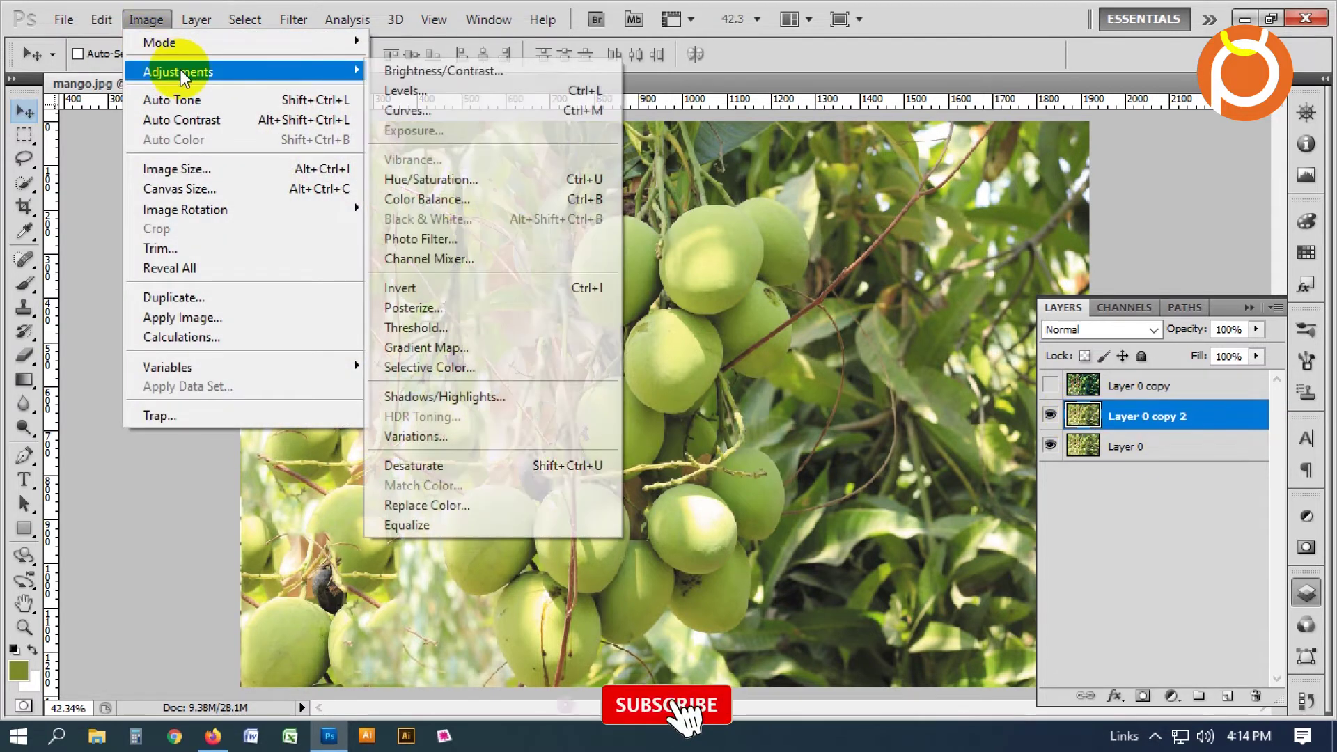
pyautogui.click(459, 111)
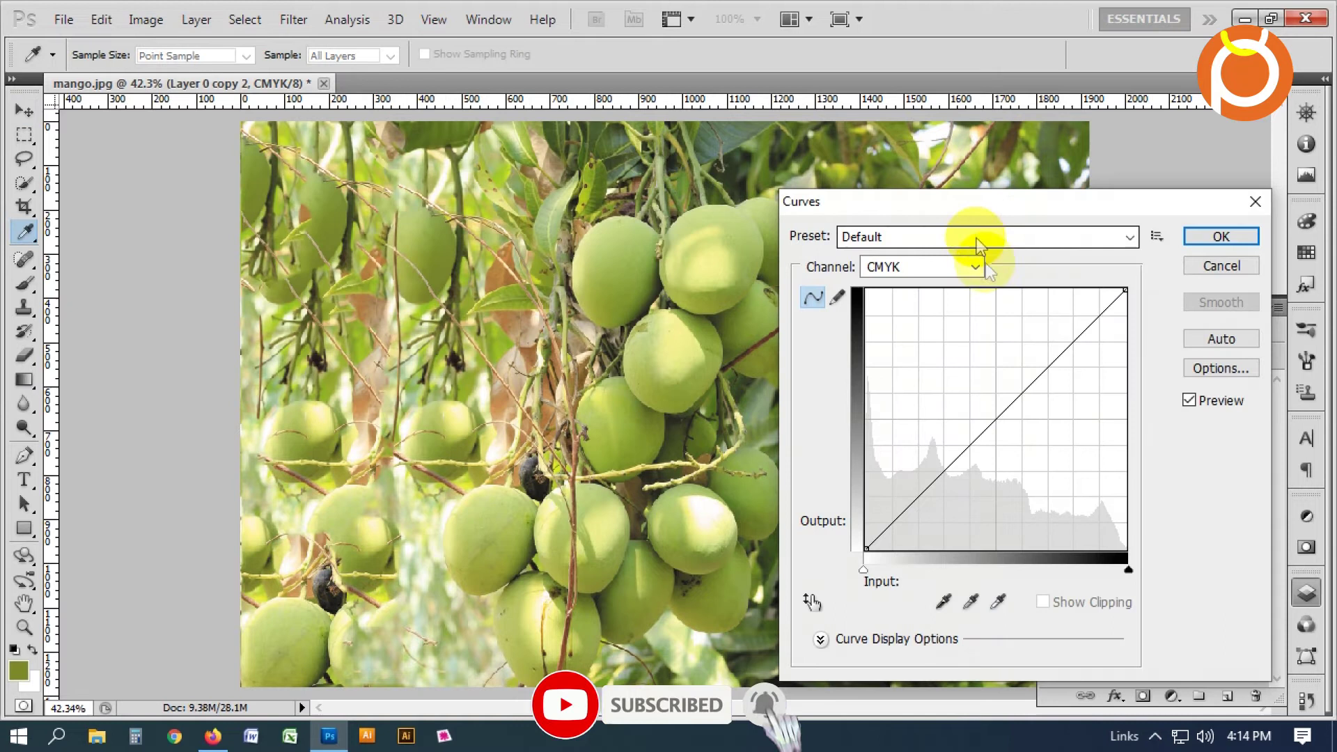
pyautogui.moveTo(1003, 421); pyautogui.dragTo(959, 394)
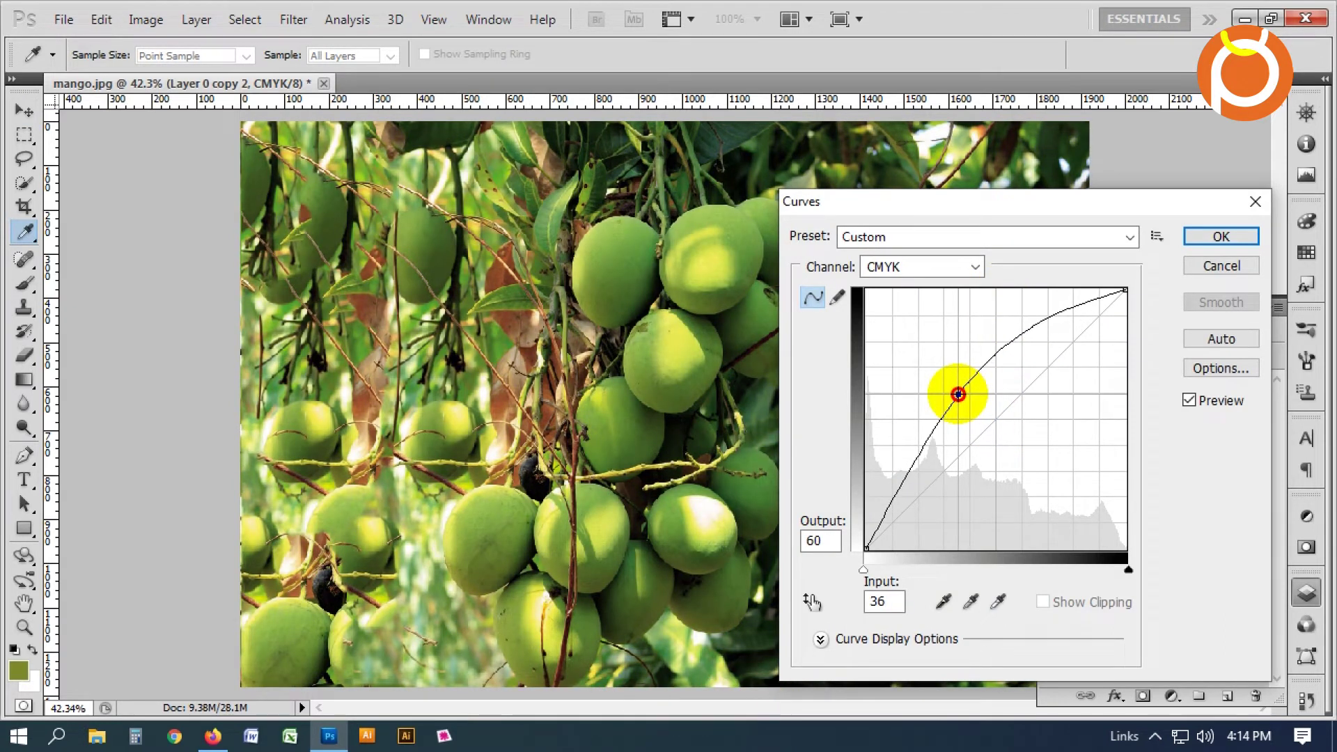
pyautogui.click(1221, 237)
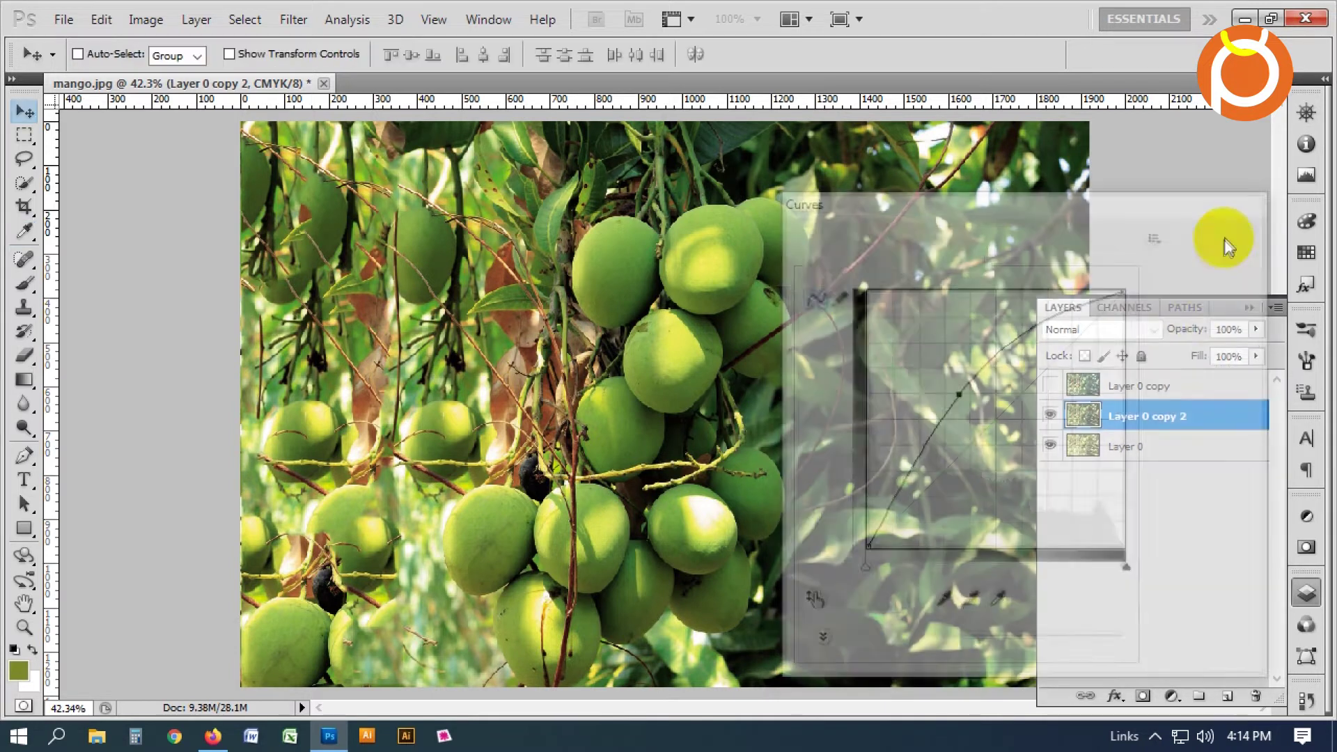
# Toggle Layer 0 copy 2 to compare, leaving it visible over Layer 0.
pyautogui.click(1050, 416)
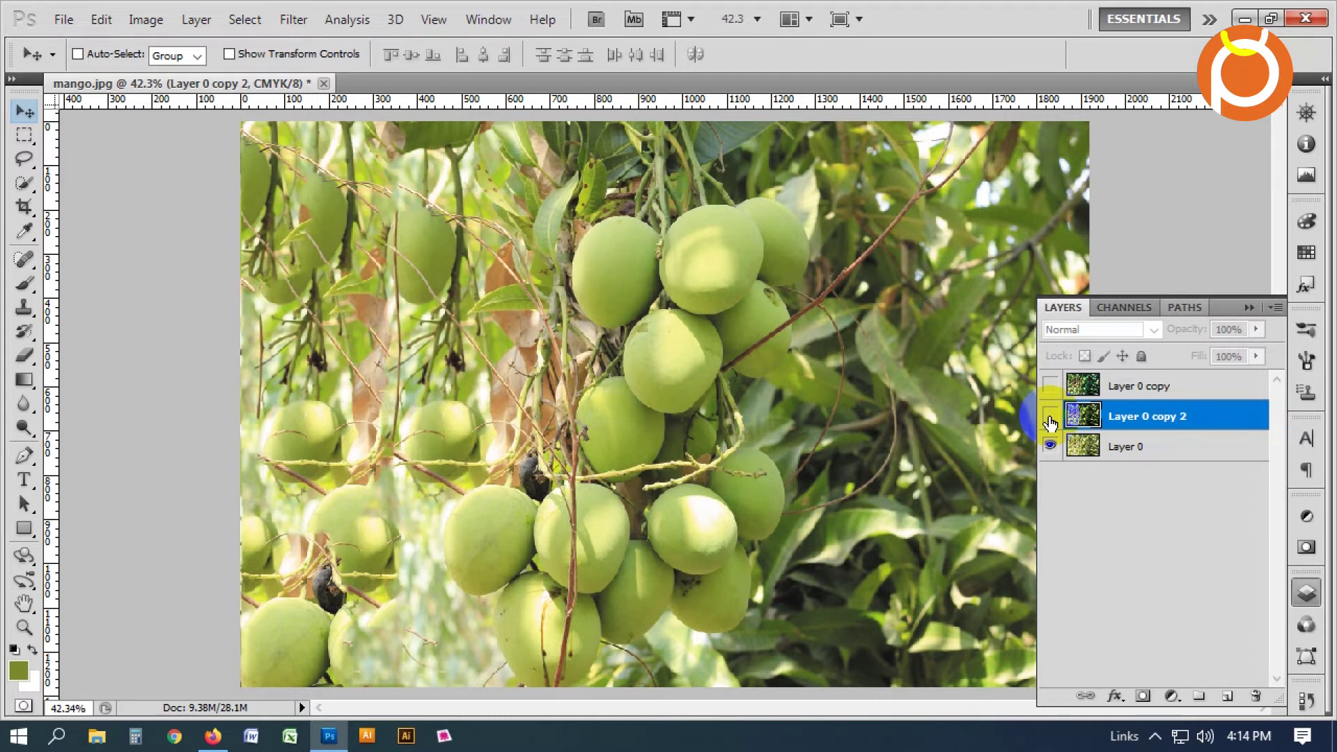
pyautogui.click(1050, 417)
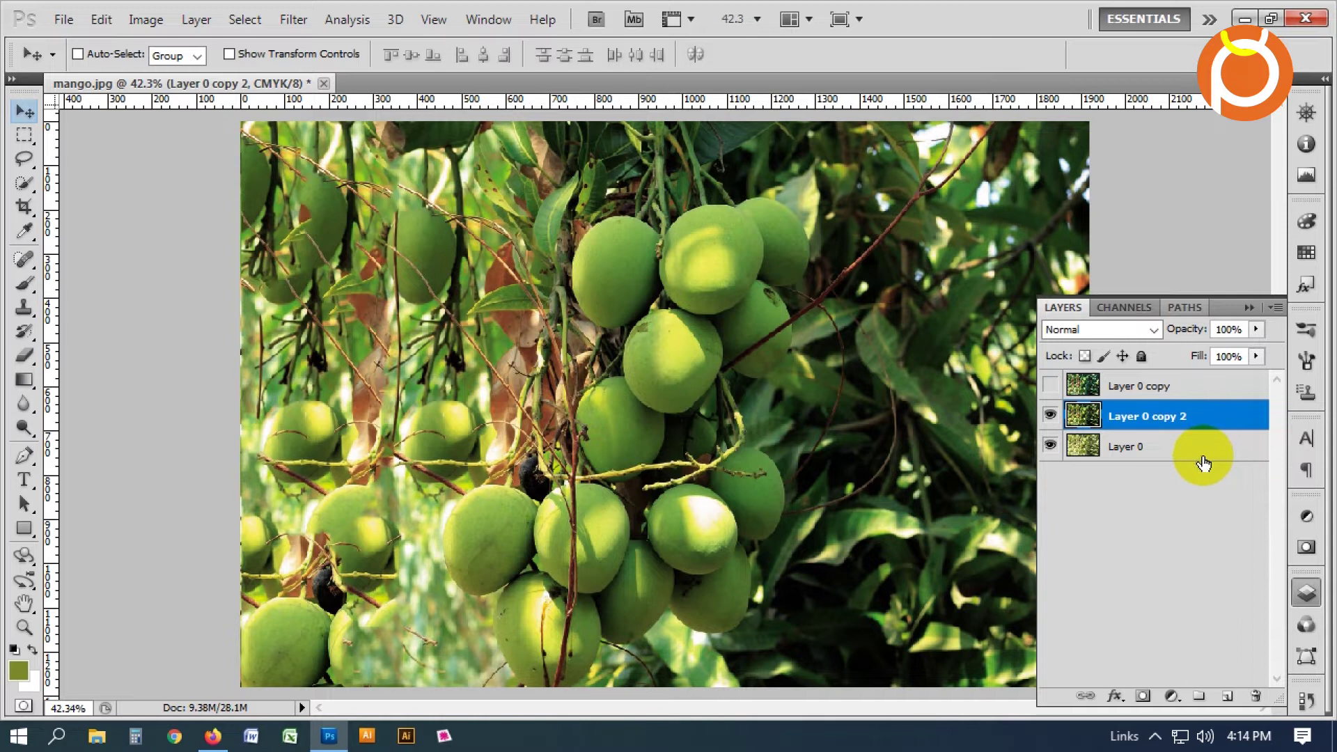
pyautogui.click(1164, 458)
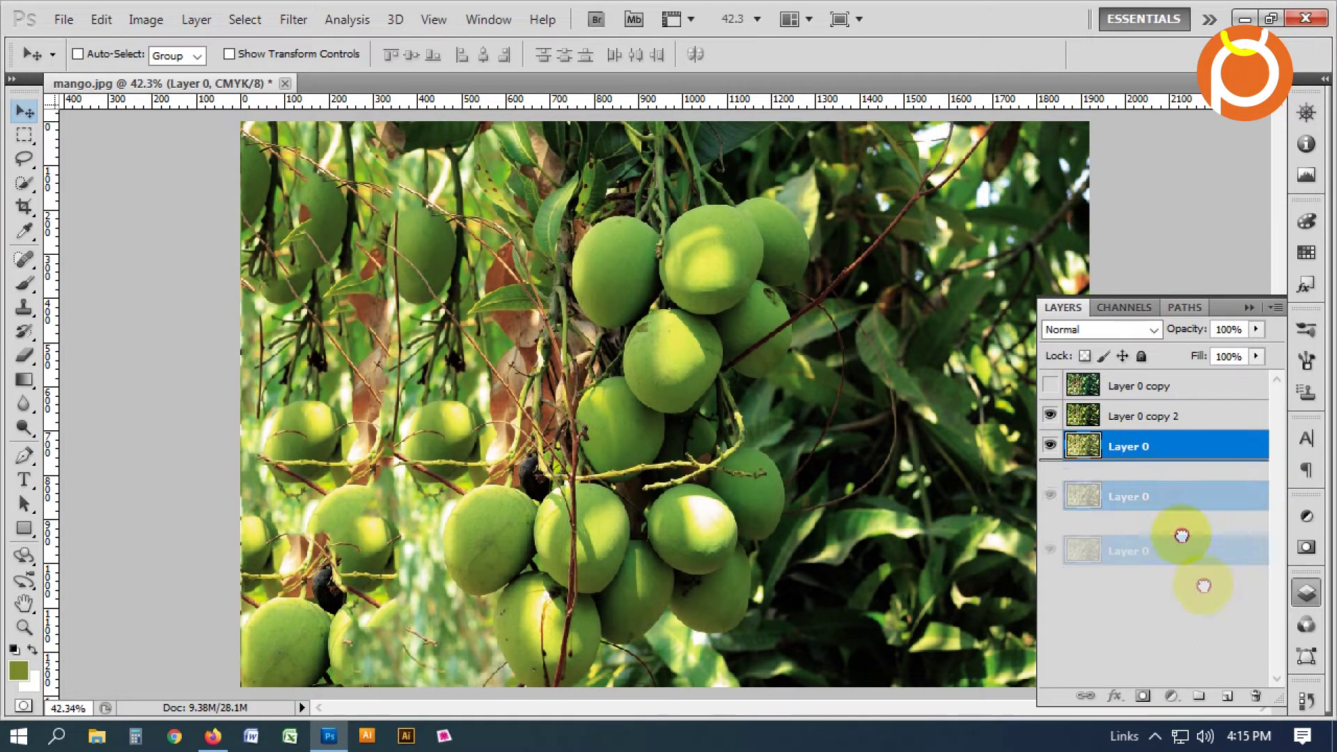
# Duplicate Layer 0 as copy 3, hide copy 2, and apply Hue/Saturation with Hue +30.
pyautogui.moveTo(1135, 460); pyautogui.dragTo(1227, 696)
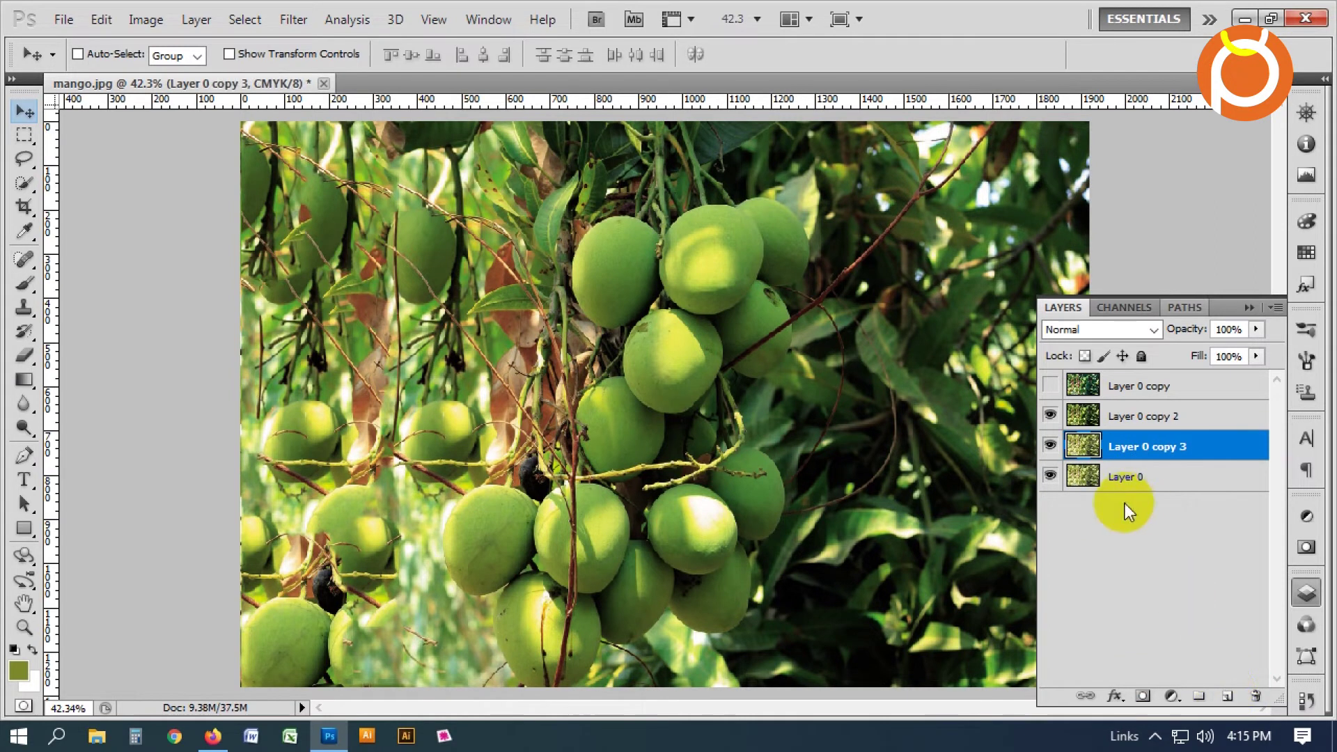
pyautogui.click(1050, 416)
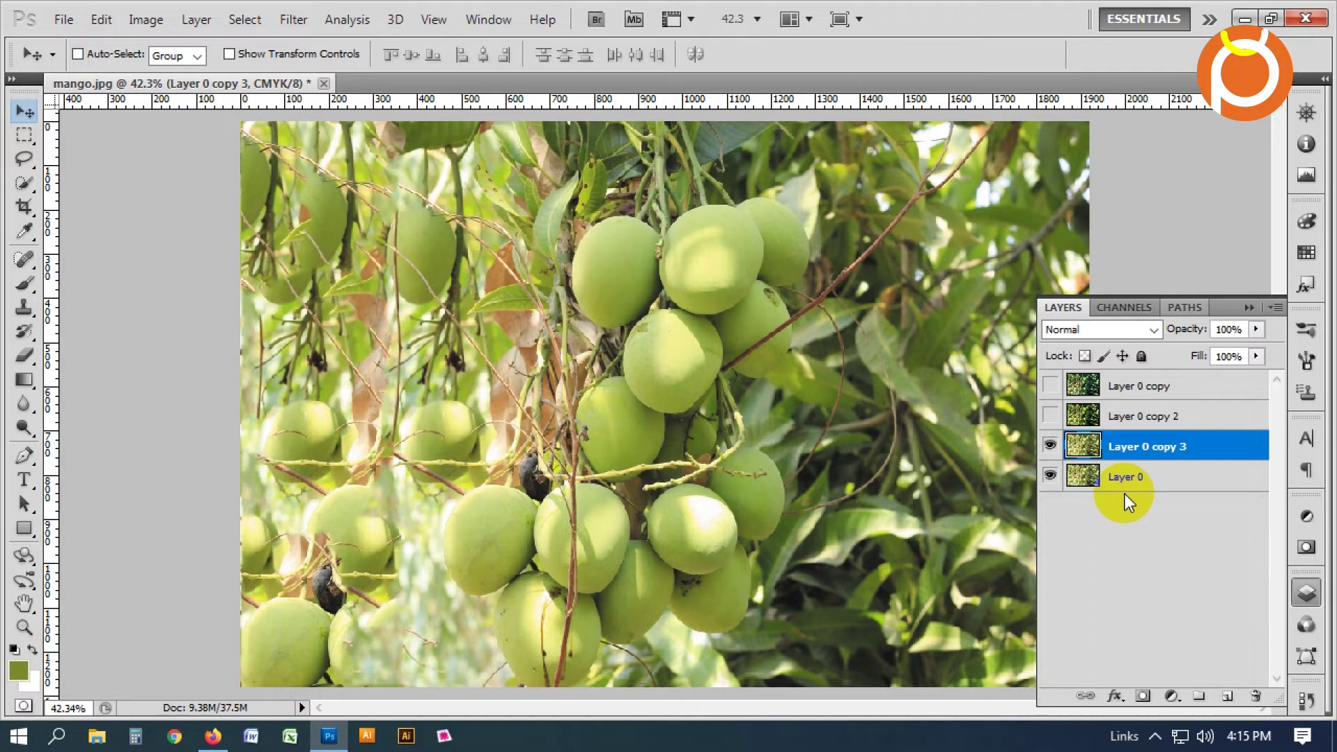
pyautogui.click(149, 20)
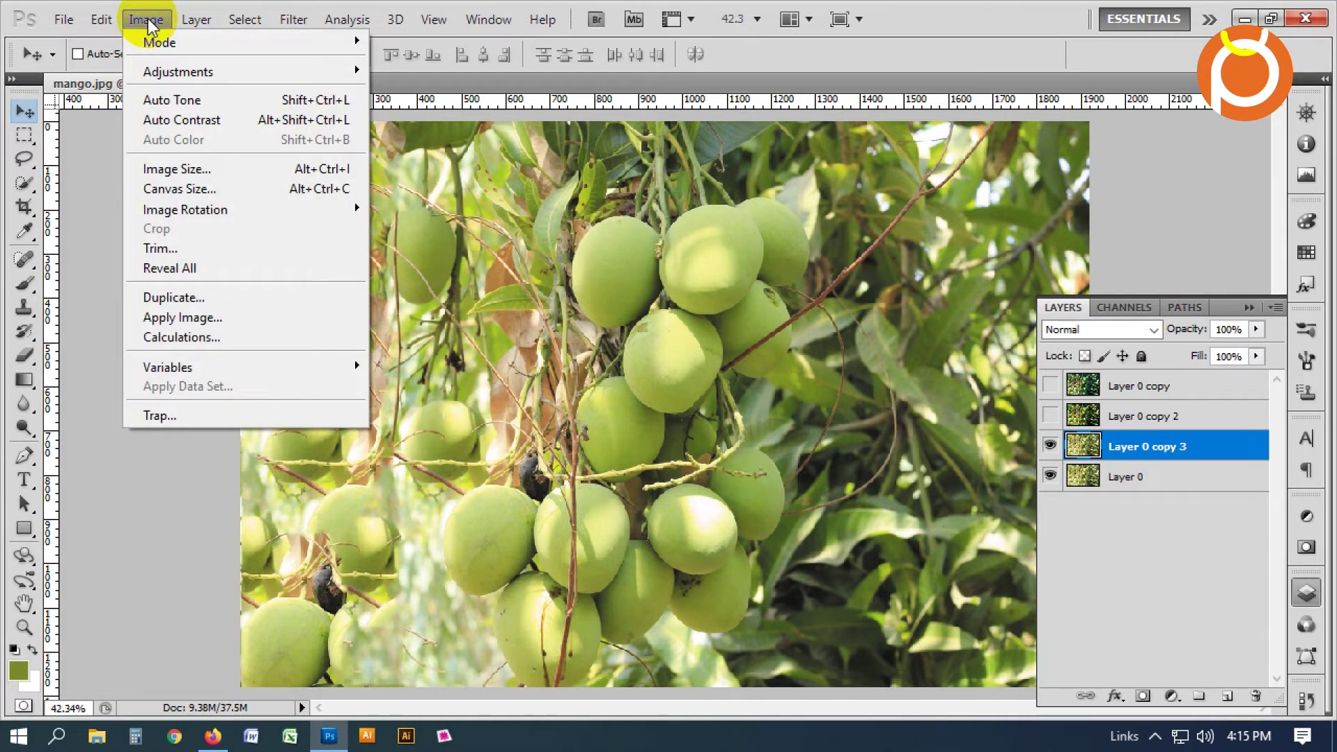
pyautogui.moveTo(178, 71)
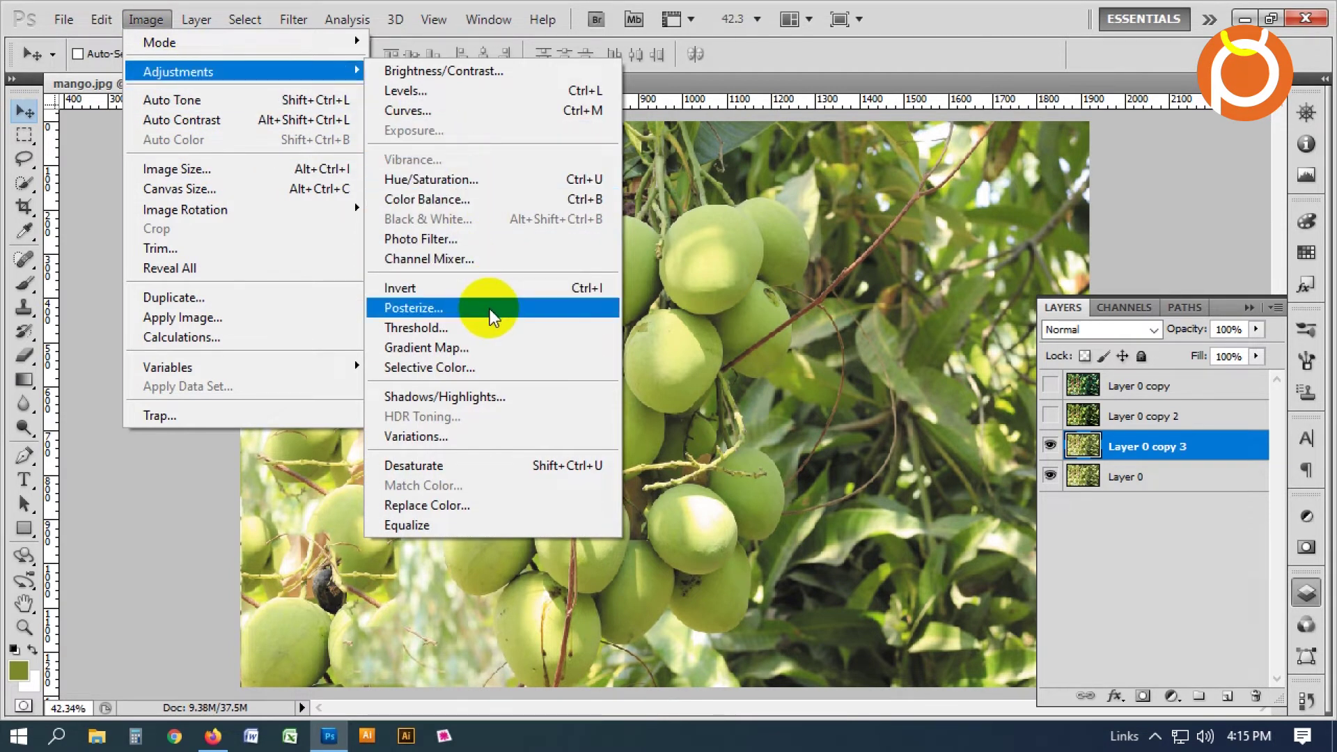
pyautogui.click(477, 179)
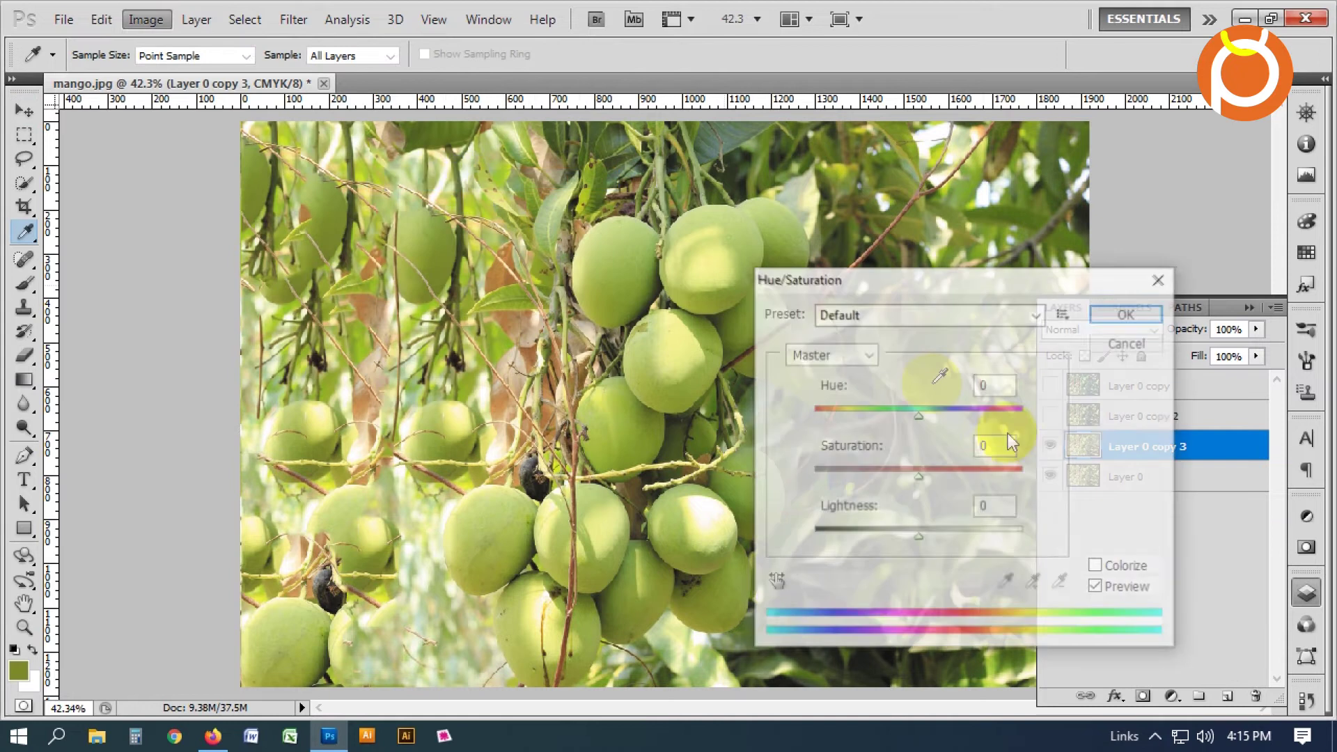
pyautogui.moveTo(918, 413); pyautogui.dragTo(950, 411)
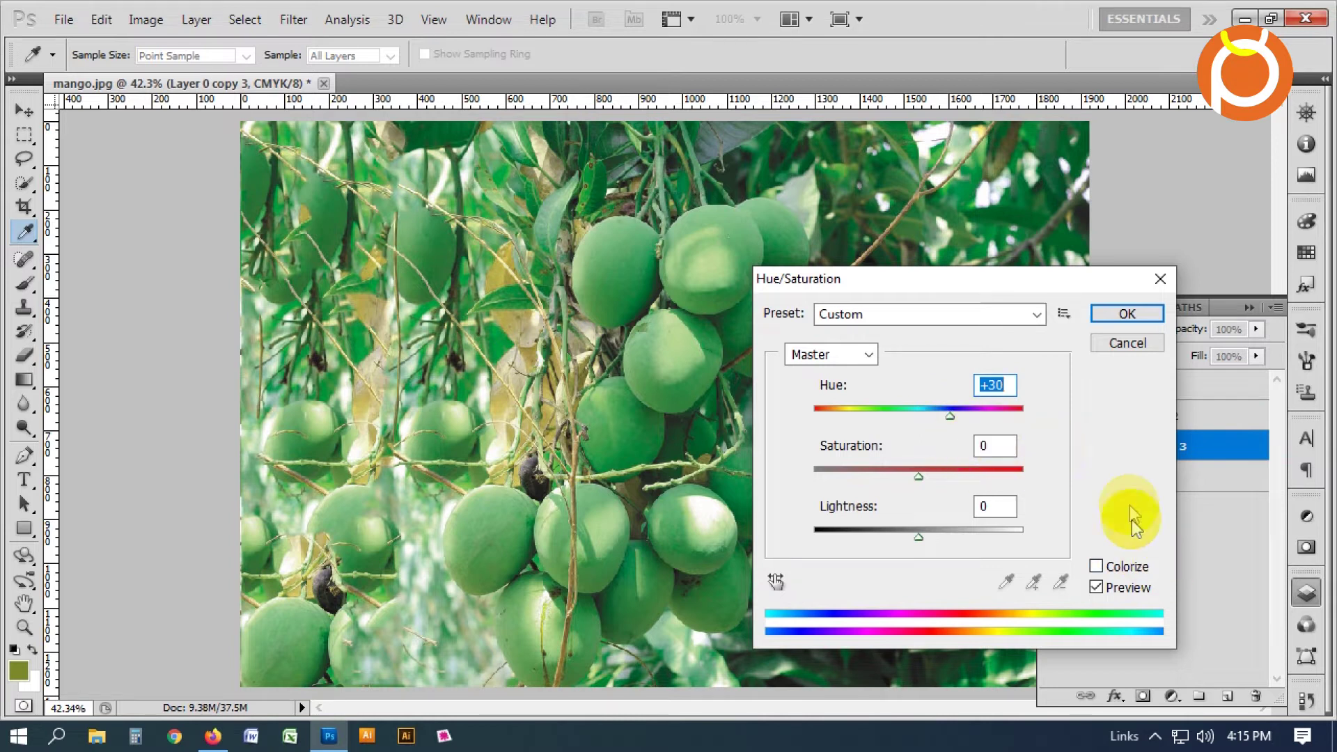
pyautogui.click(1112, 587)
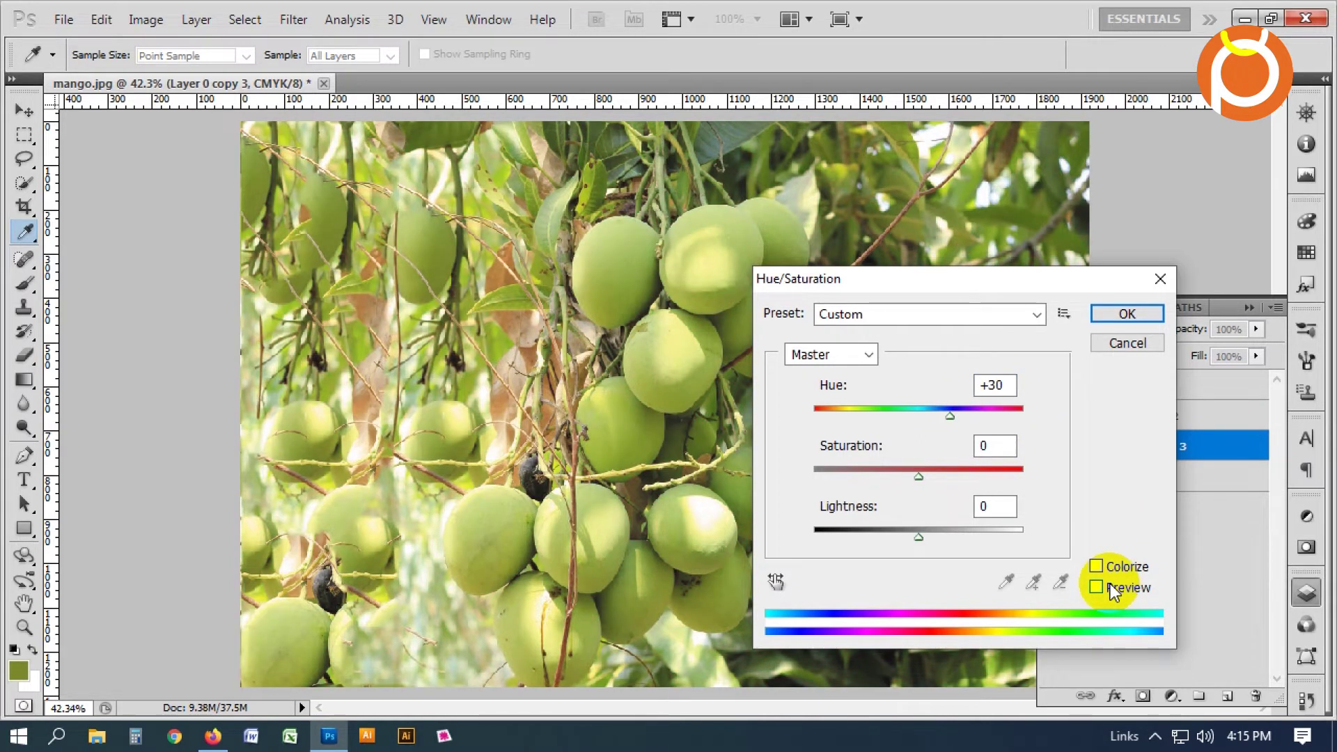
pyautogui.click(1112, 589)
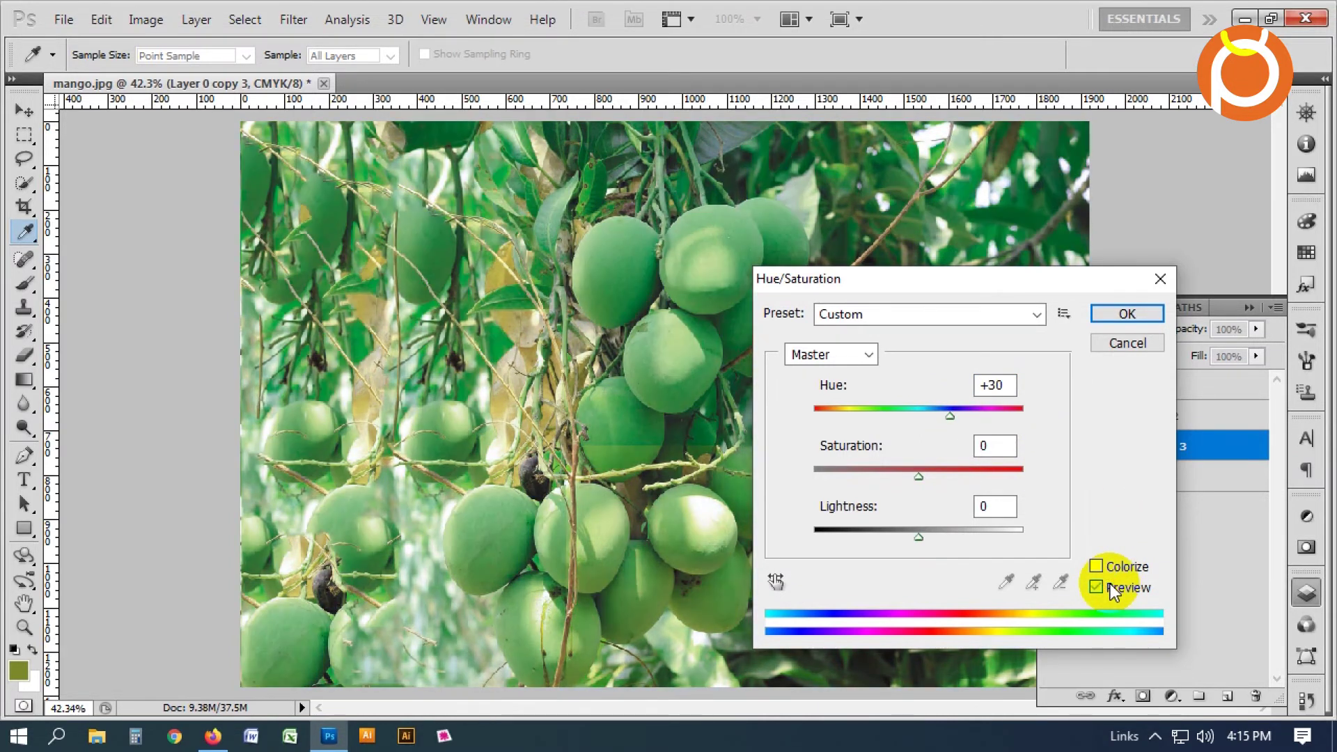
pyautogui.click(1113, 590)
pyautogui.click(1113, 591)
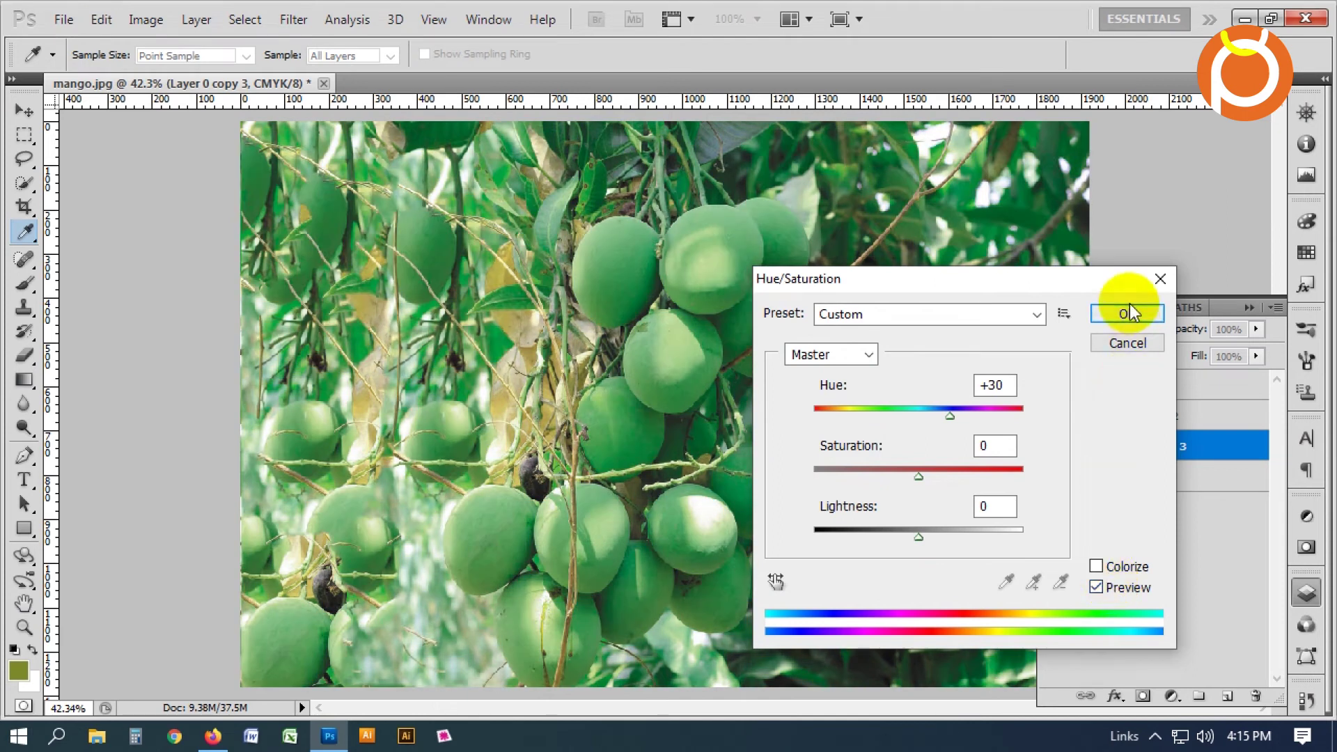
pyautogui.click(1127, 313)
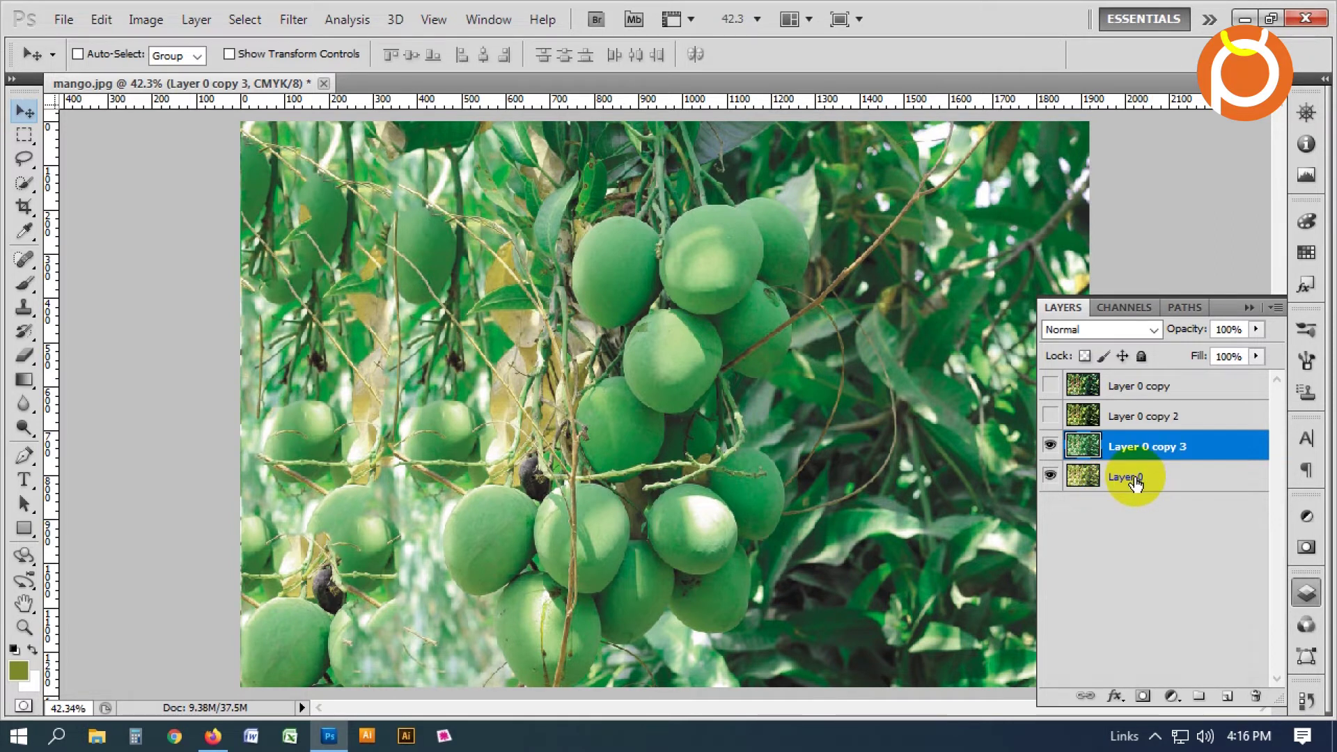
# Duplicate Layer 0 as copy 4 and hide the hue-shifted copy 3.
pyautogui.click(1126, 483)
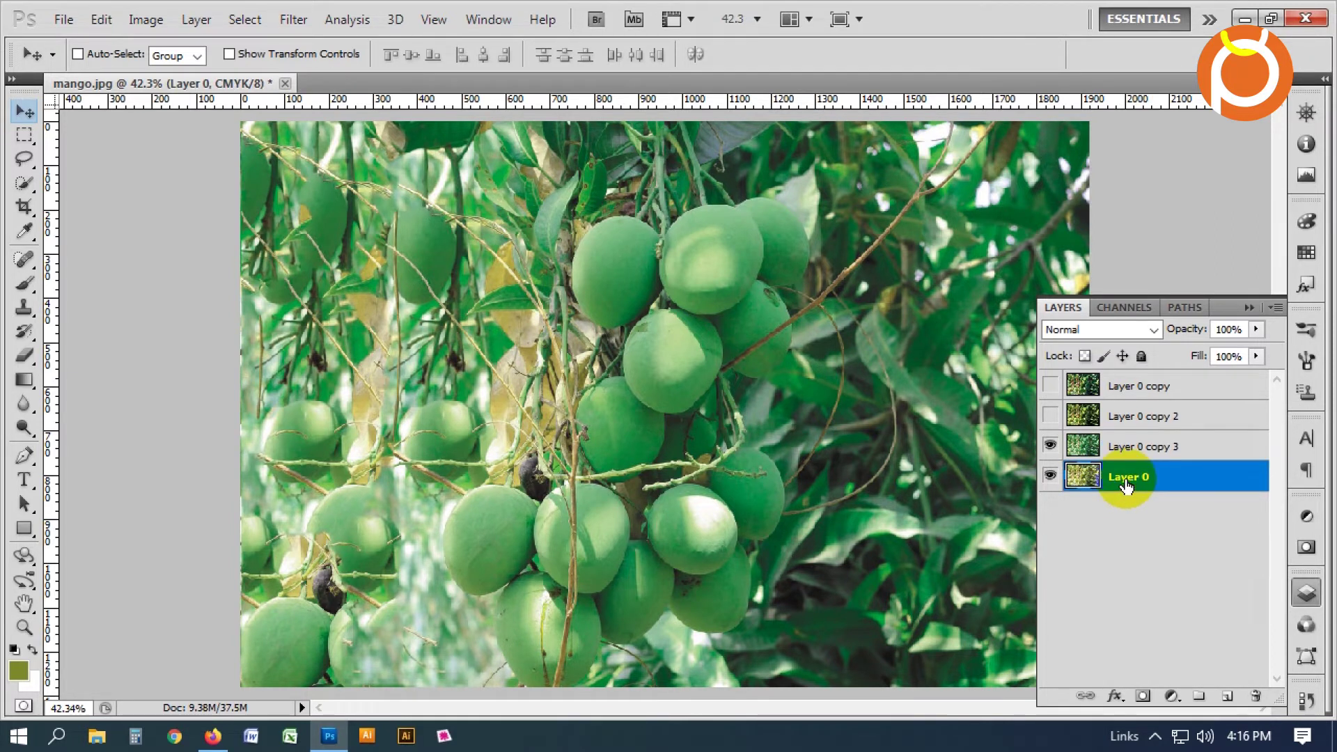
pyautogui.moveTo(1128, 484); pyautogui.dragTo(1227, 696)
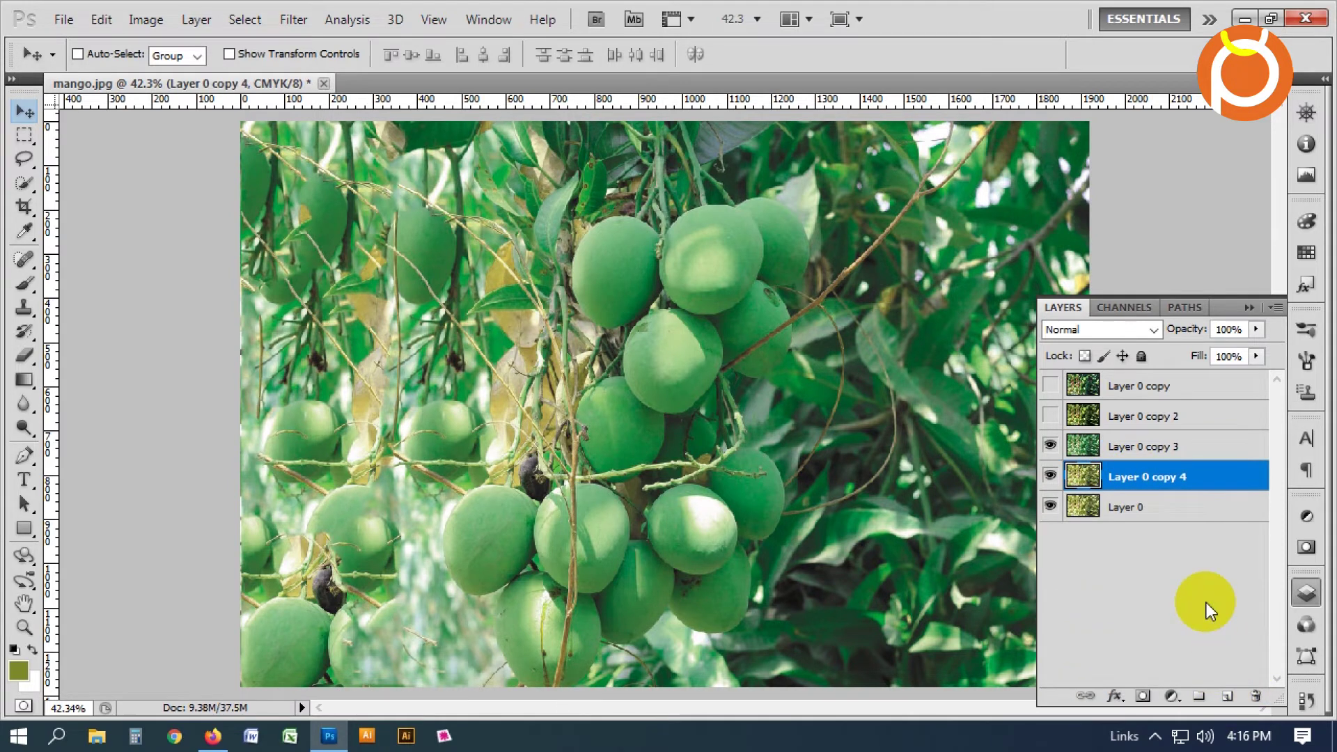
pyautogui.click(1049, 446)
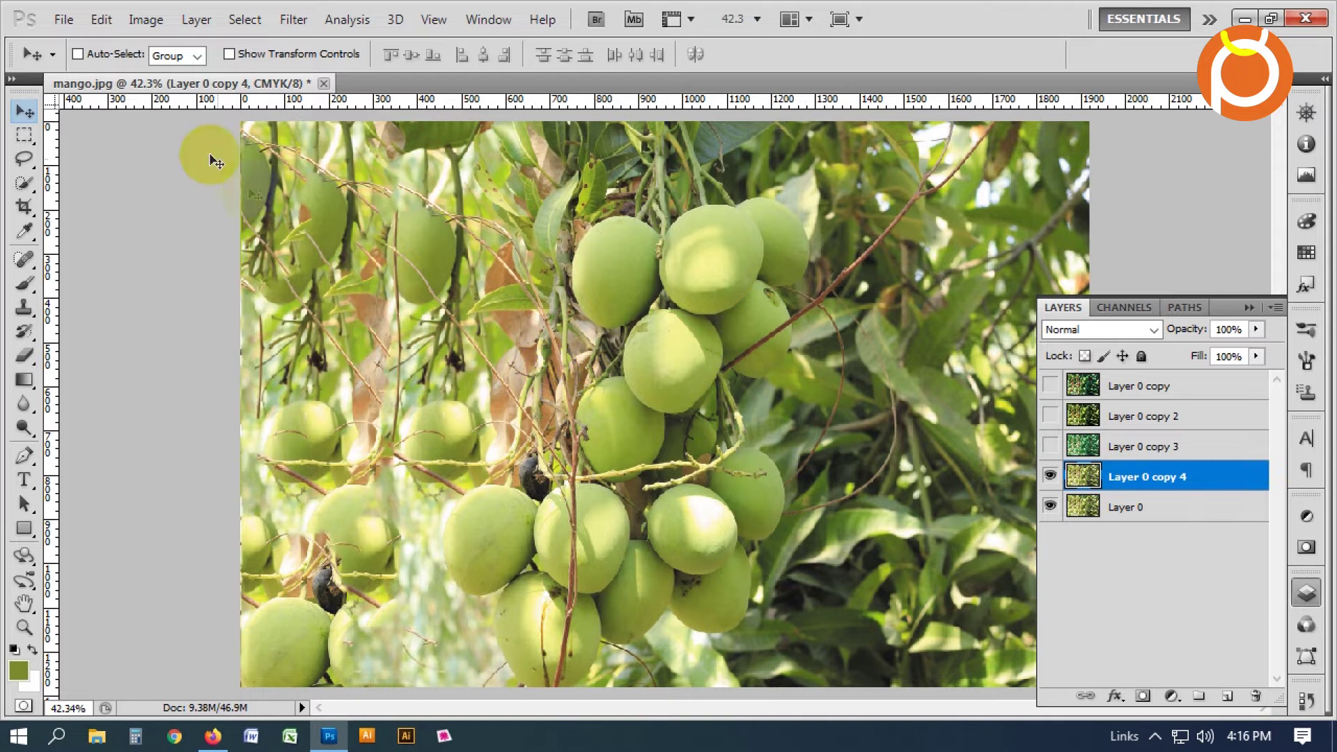
pyautogui.click(142, 24)
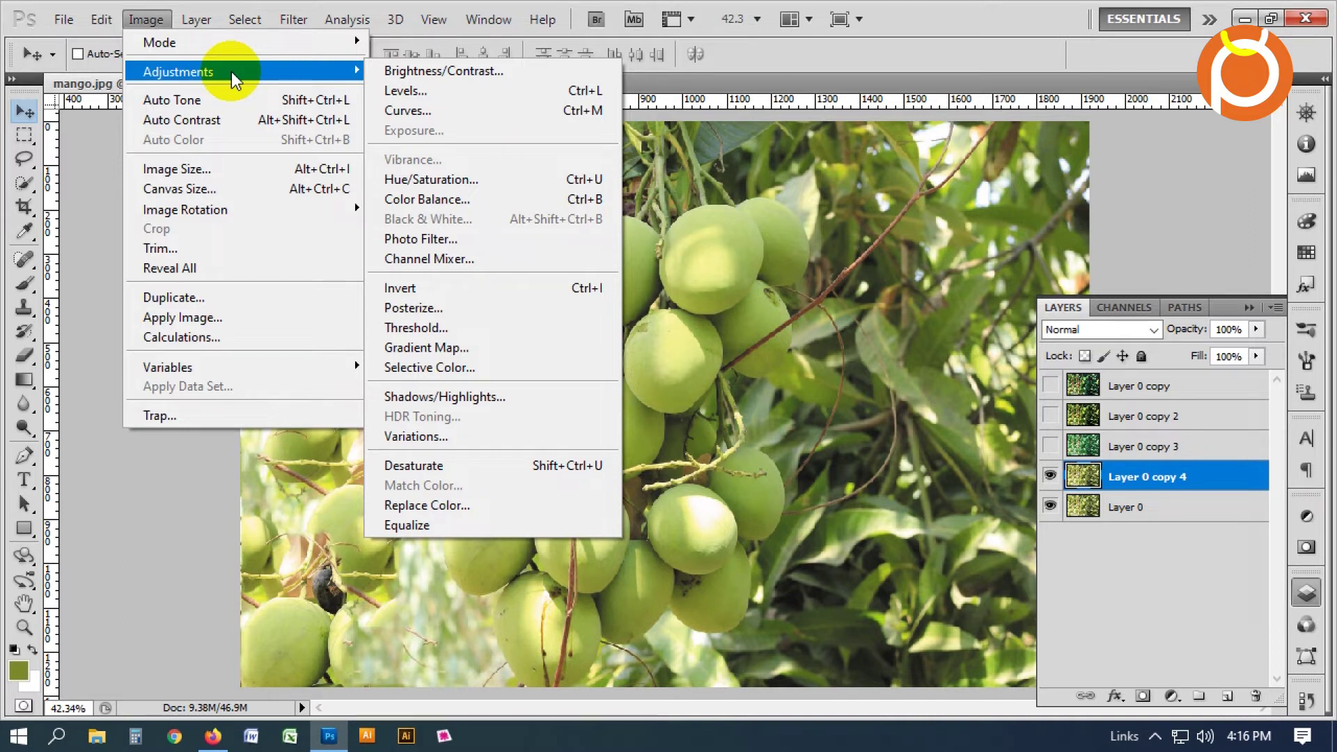
# Apply Selective Color to Layer 0 copy 4 with Greens Cyan +100 and Yellow +100.
pyautogui.click(470, 371)
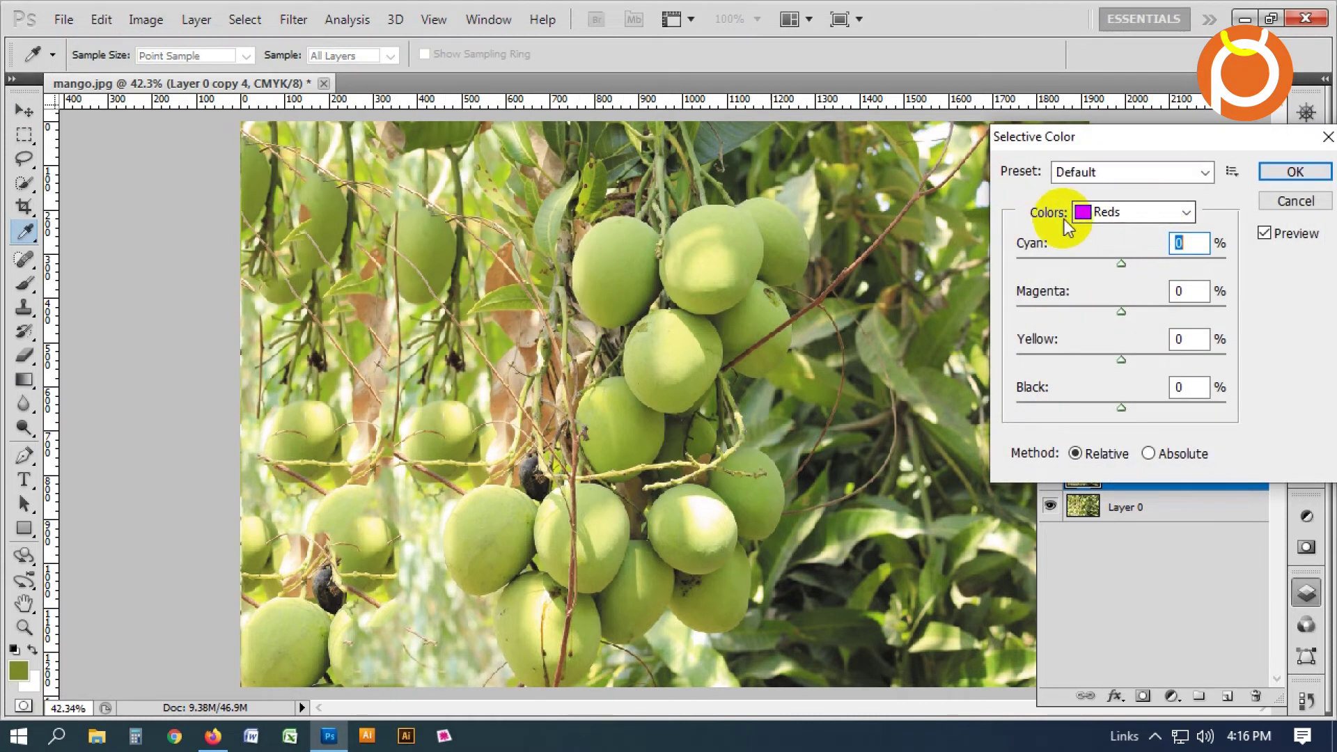
pyautogui.click(1184, 211)
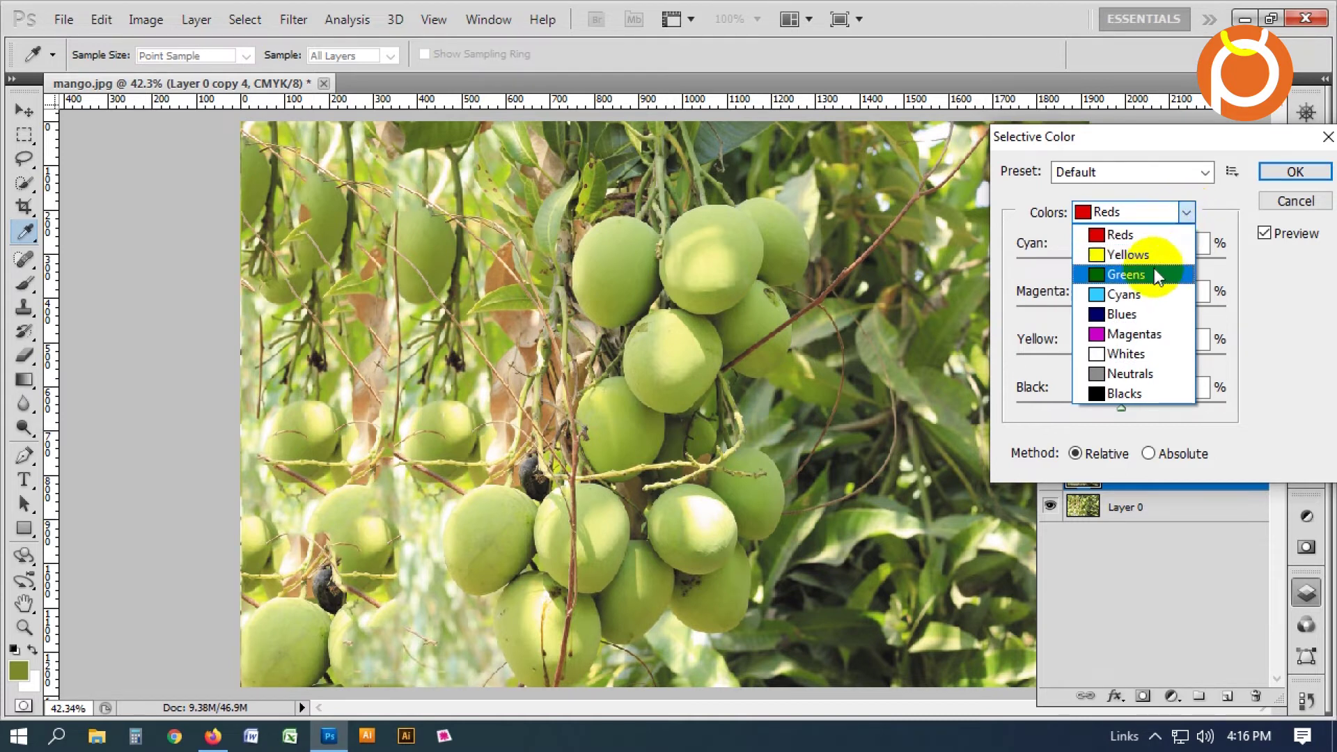
pyautogui.click(1147, 274)
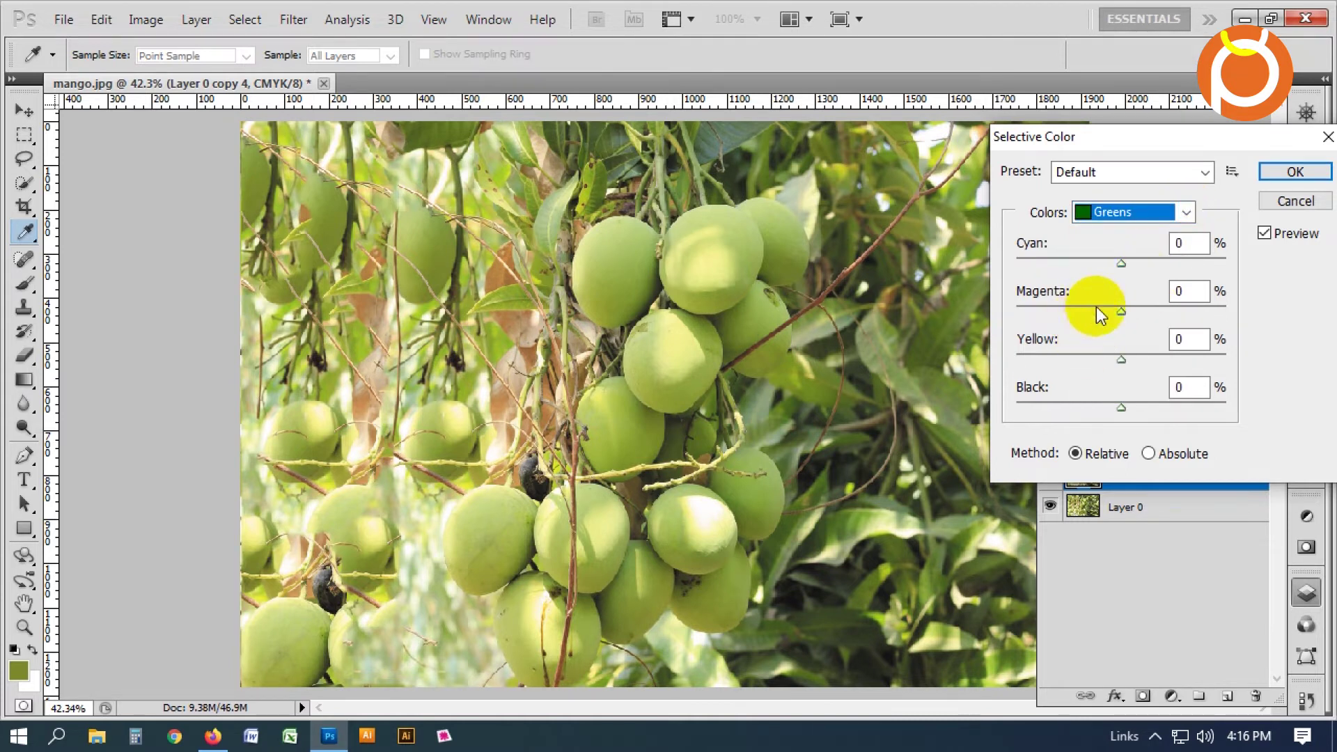
pyautogui.moveTo(1121, 263); pyautogui.dragTo(1226, 263)
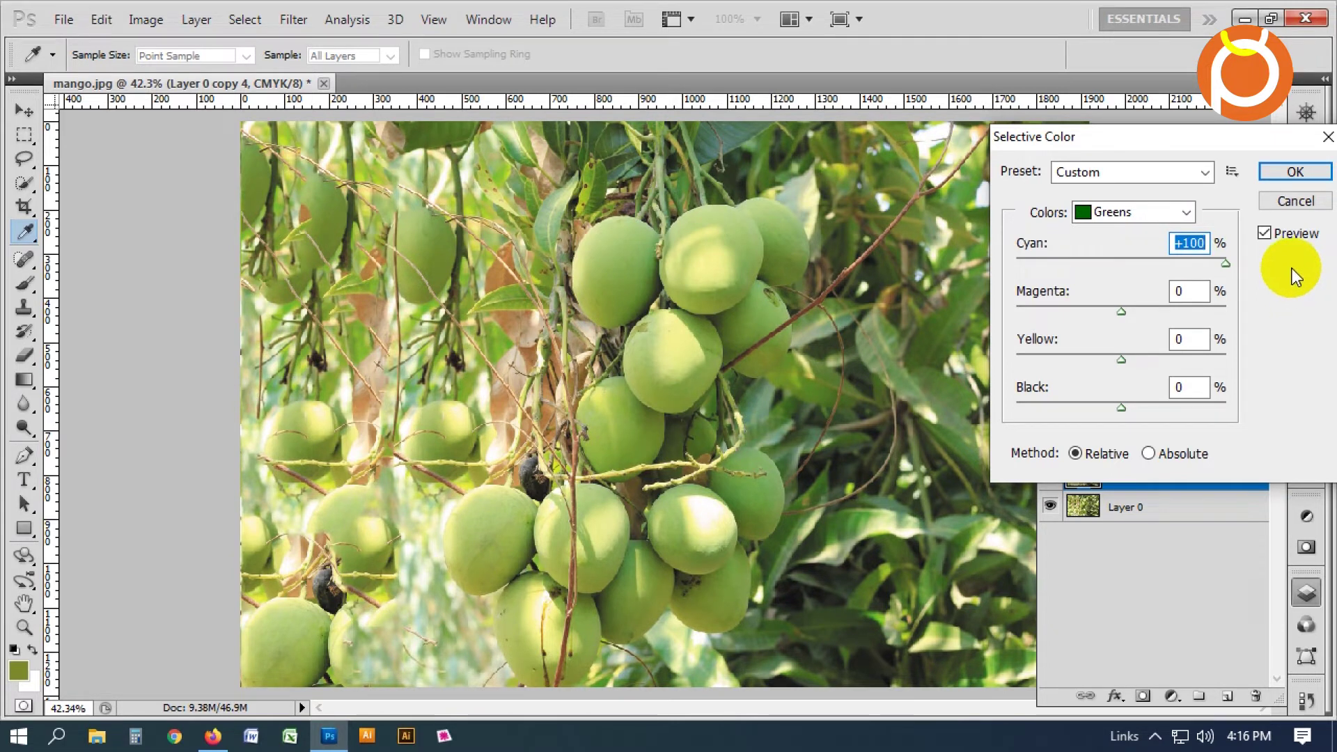
pyautogui.moveTo(1121, 359); pyautogui.dragTo(1227, 361)
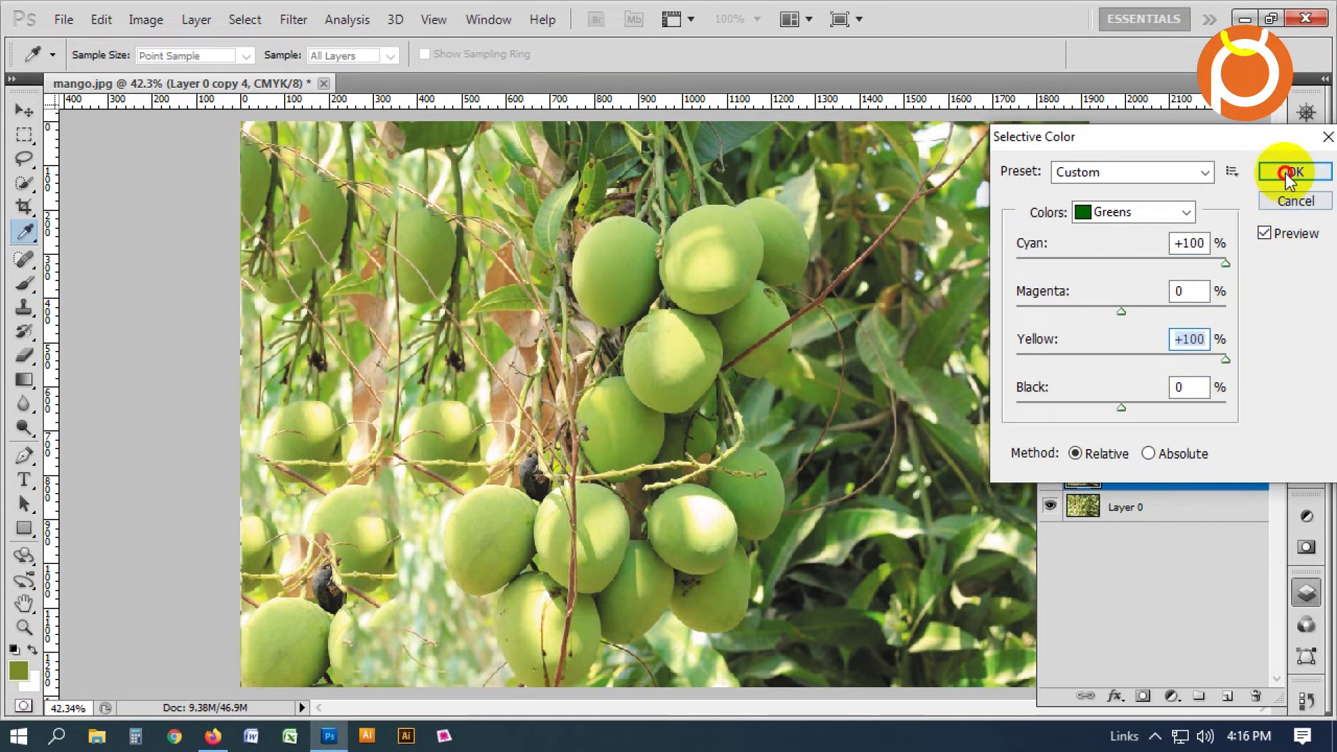
pyautogui.click(1294, 171)
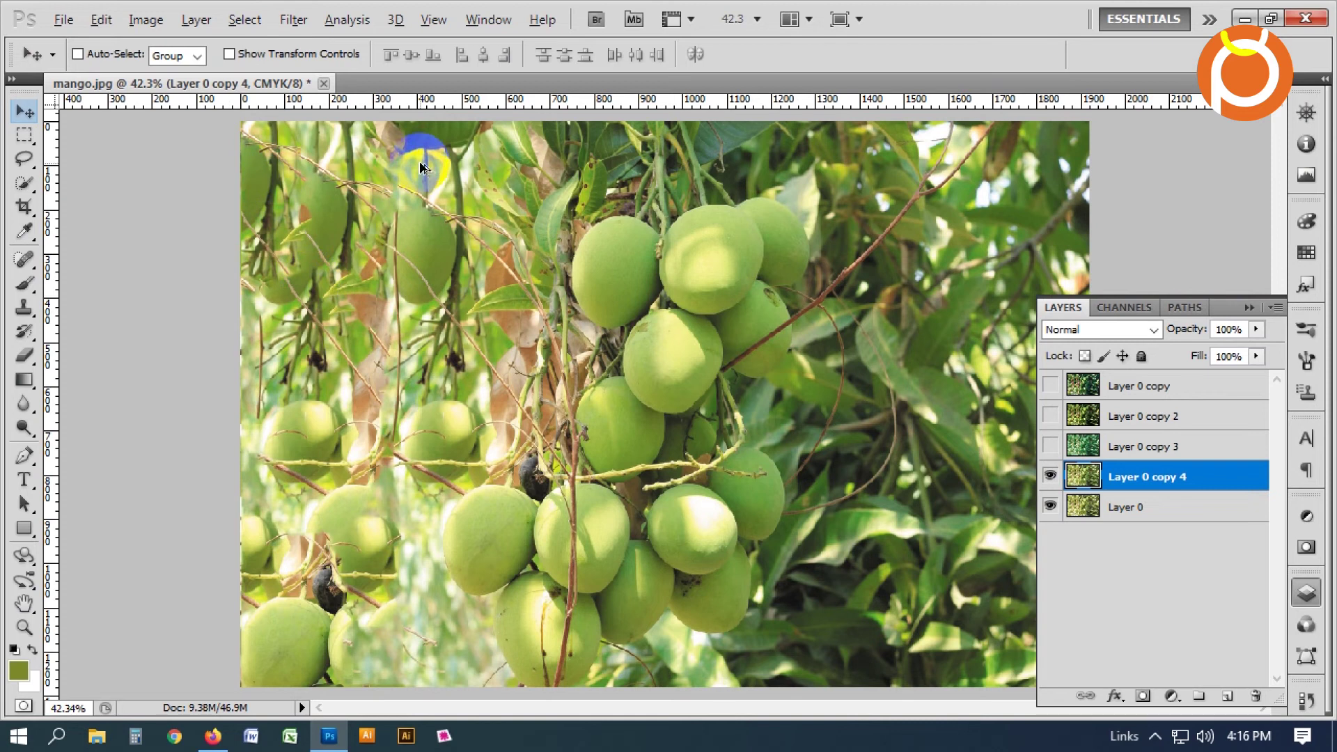
# Run a second Selective Color pass pushing Greens cyan to maximum.
pyautogui.hotkey('alt', 'i')
pyautogui.press('a')
pyautogui.press('s')
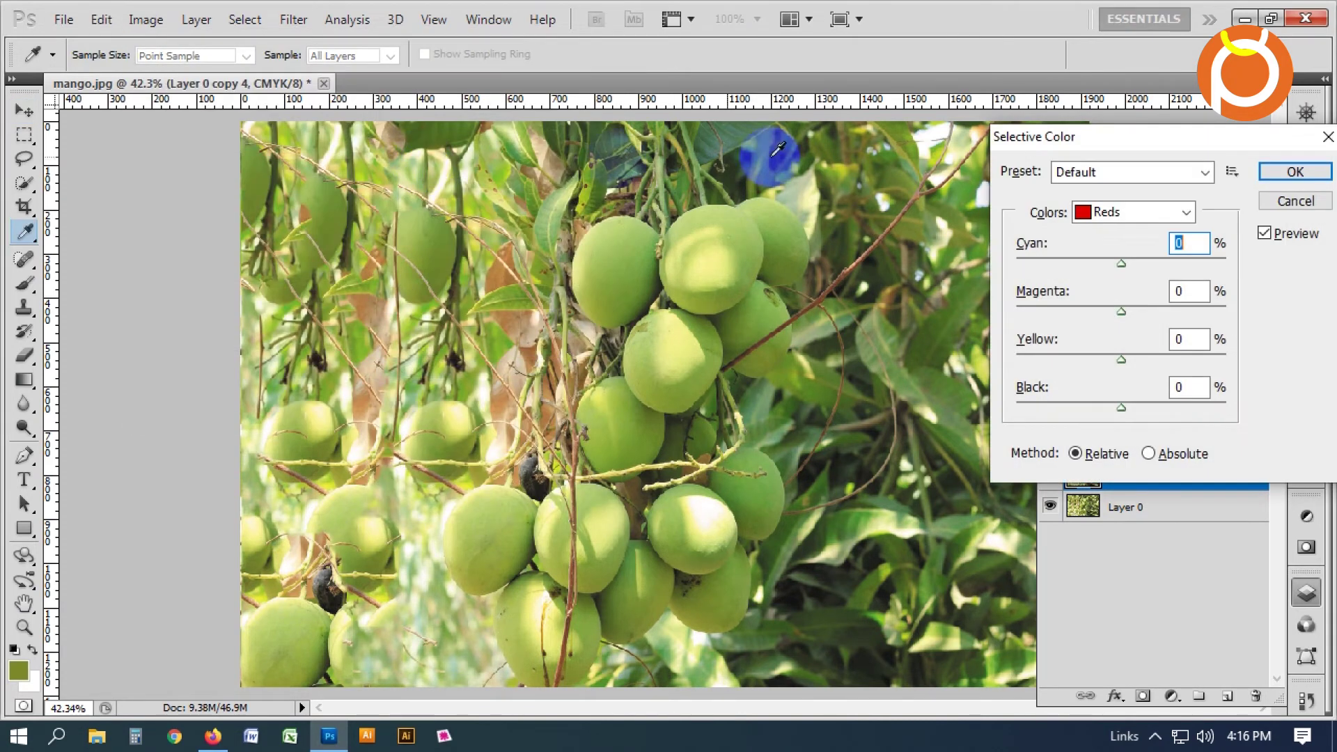
pyautogui.click(1131, 212)
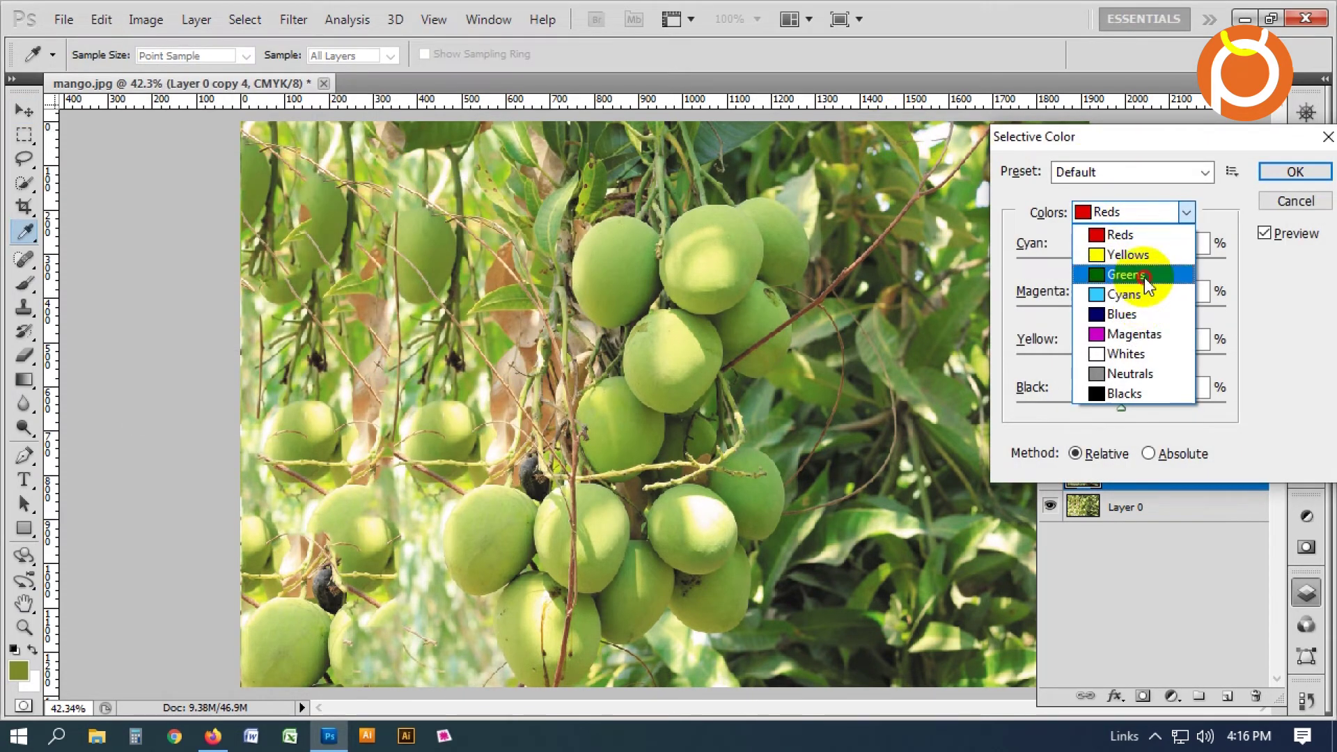
pyautogui.click(1145, 278)
pyautogui.moveTo(1188, 263); pyautogui.dragTo(1256, 265)
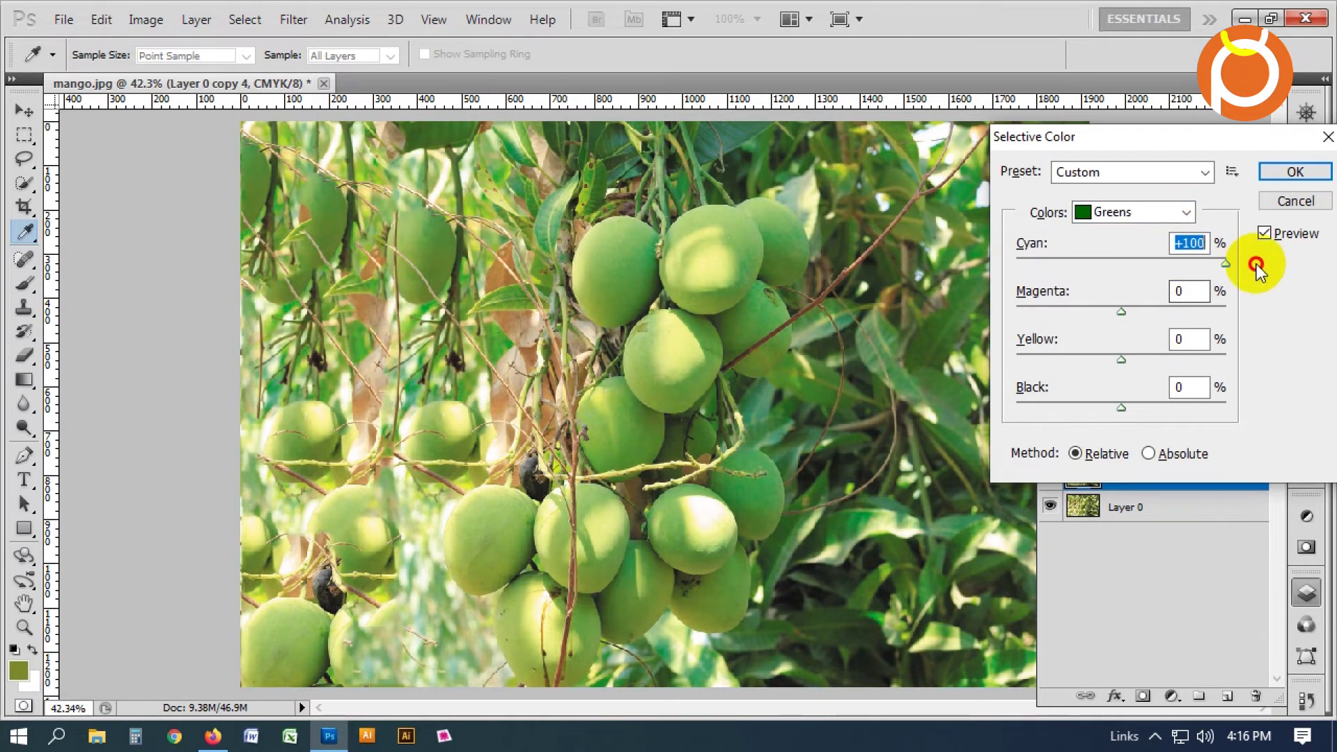
pyautogui.click(1292, 171)
# Run a third Selective Color pass with Greens Cyan and Yellow at +100.
pyautogui.hotkey('alt', 'i')
pyautogui.press('a')
pyautogui.press('s')
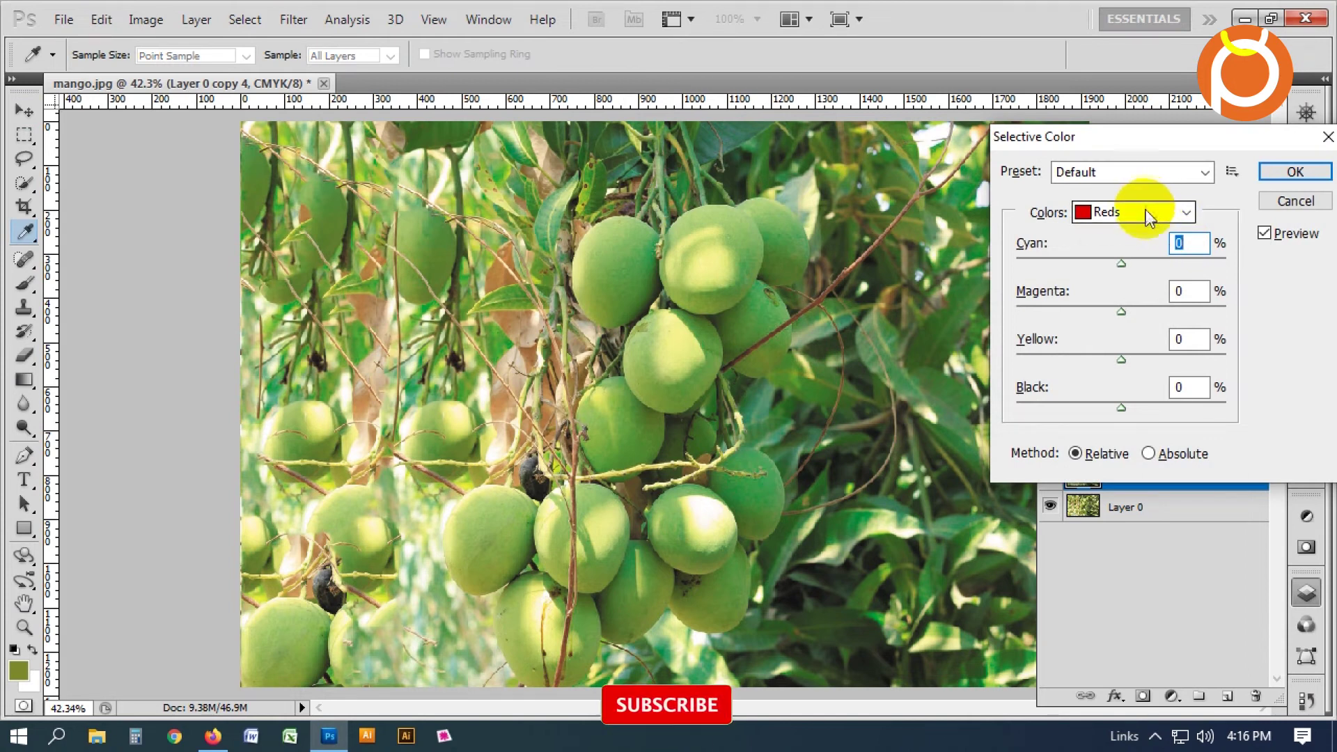
pyautogui.click(1145, 211)
pyautogui.click(1131, 274)
pyautogui.moveTo(1121, 263); pyautogui.dragTo(1226, 265)
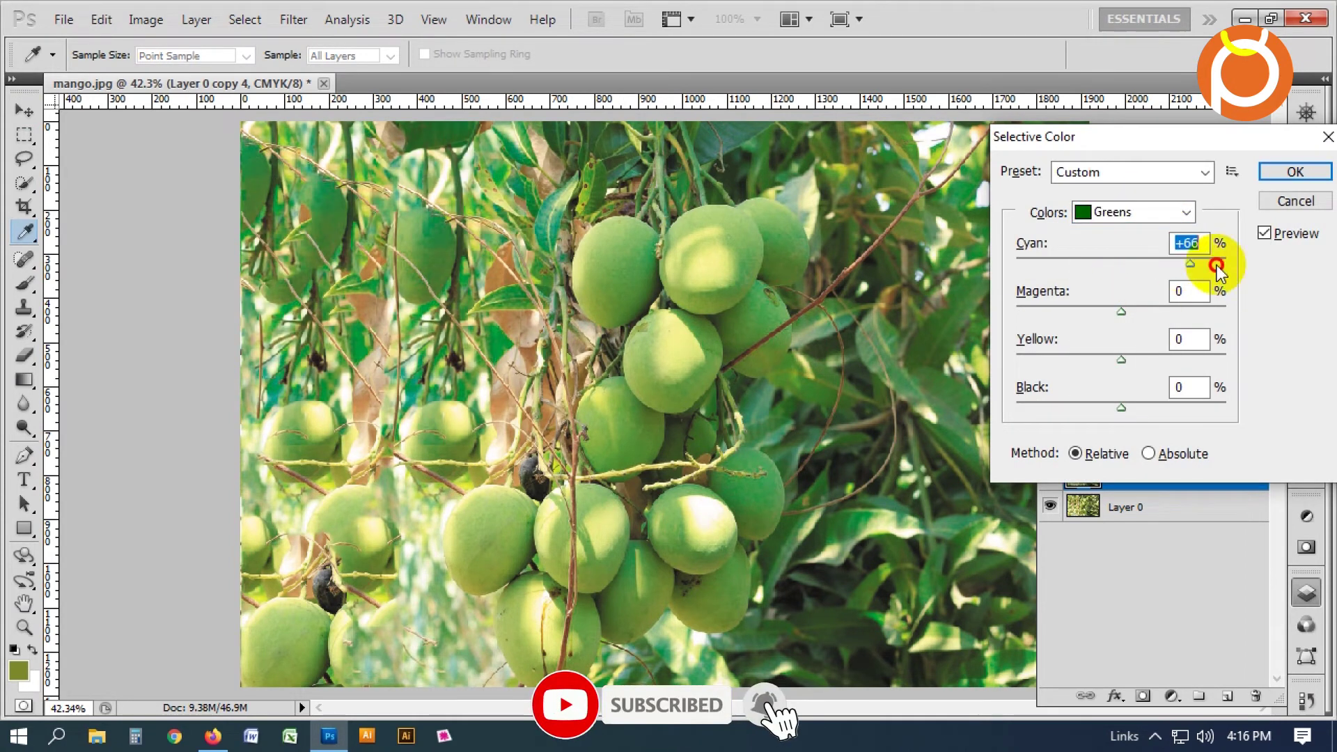
pyautogui.moveTo(1121, 359); pyautogui.dragTo(1226, 360)
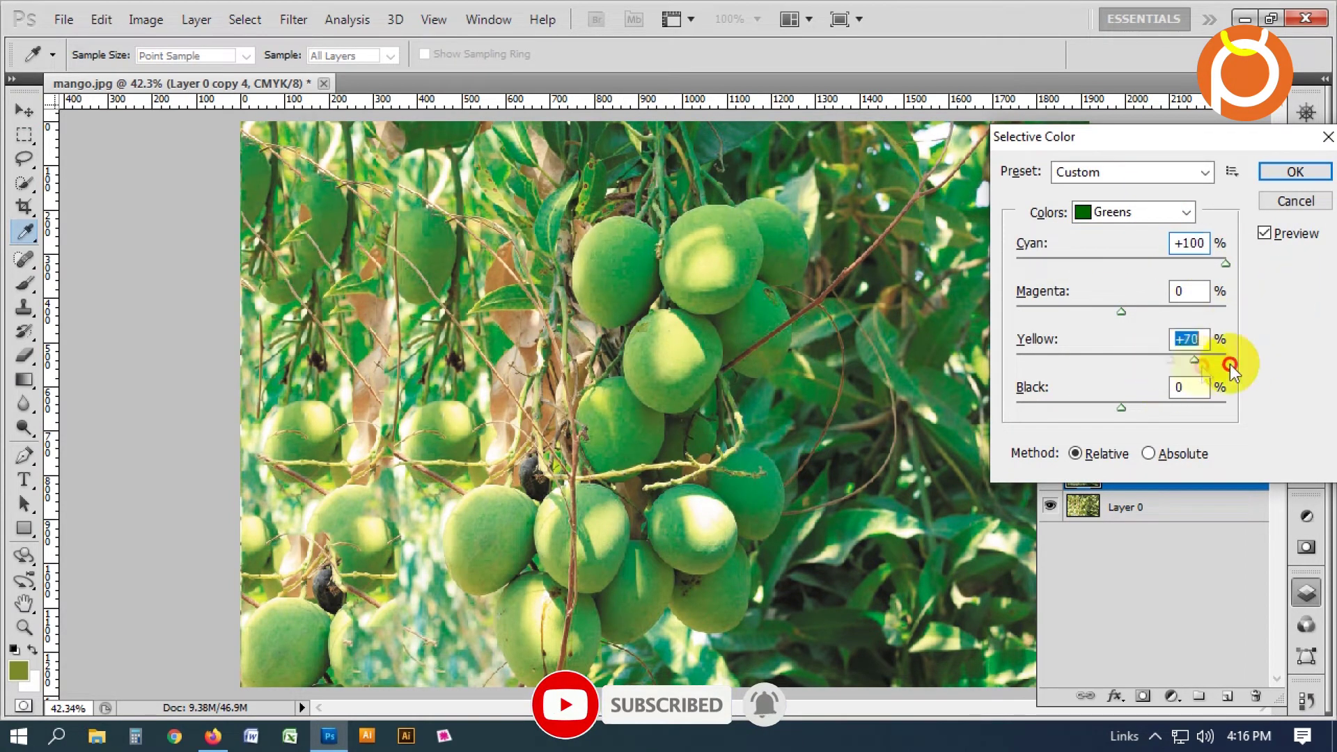
pyautogui.click(1293, 171)
pyautogui.press('v')
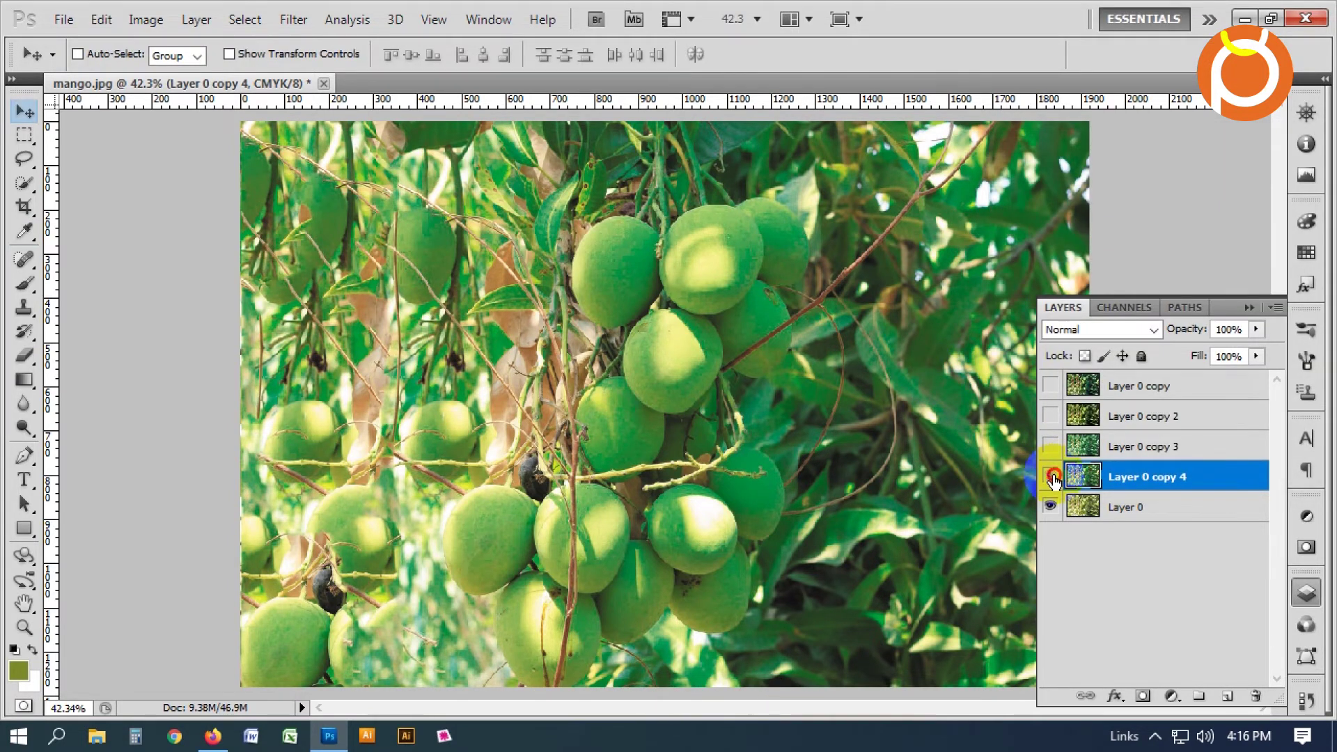
# Compare copy 4, then apply another Selective Color pass with Greens Cyan at +100.
pyautogui.click(1050, 476)
pyautogui.click(1050, 476)
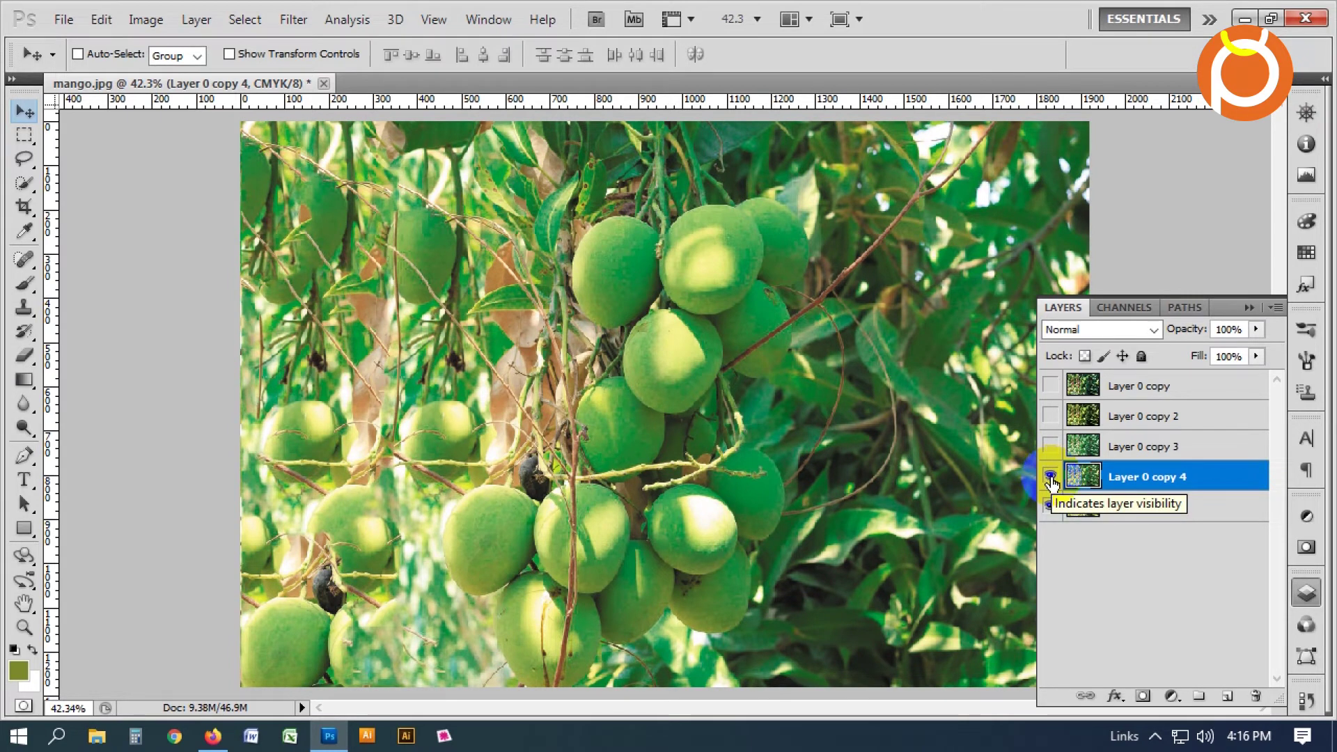
pyautogui.hotkey('alt', 'i')
pyautogui.press('Escape')
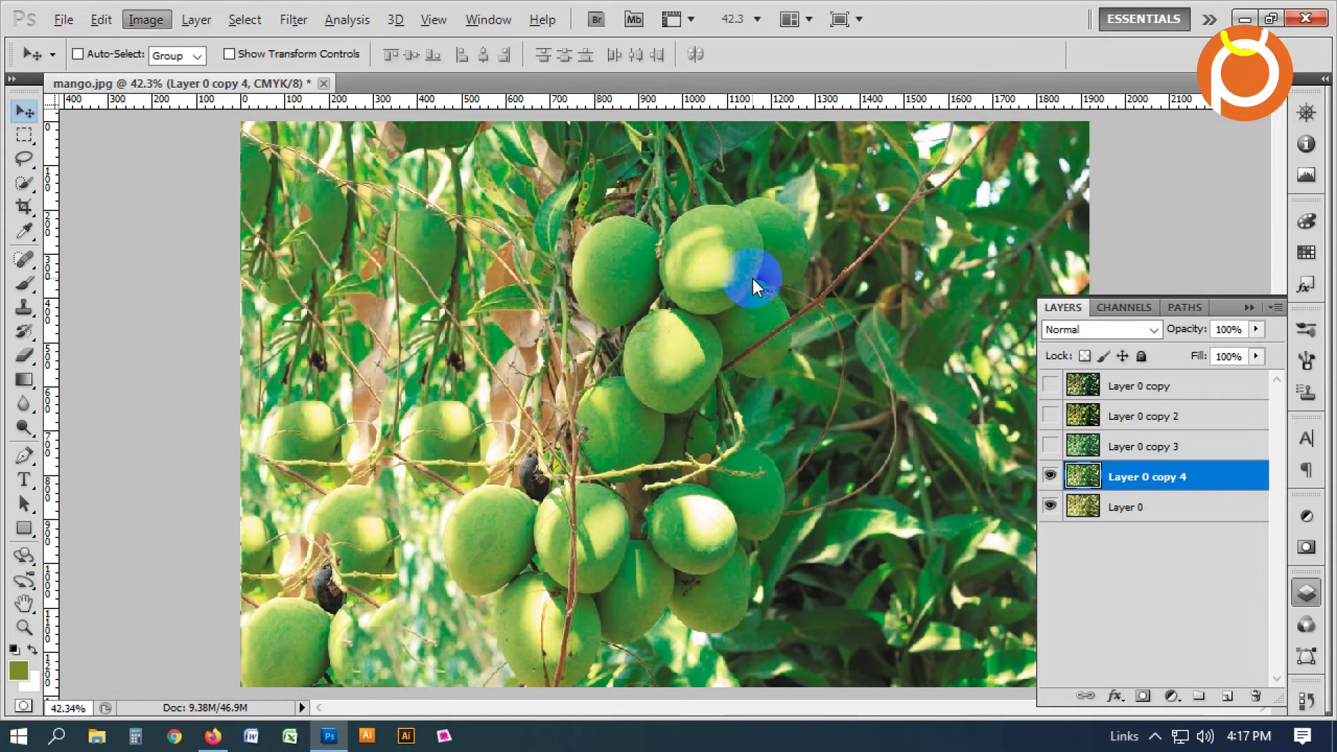
pyautogui.press('i')
pyautogui.press('a')
pyautogui.press('s')
pyautogui.click(1185, 212)
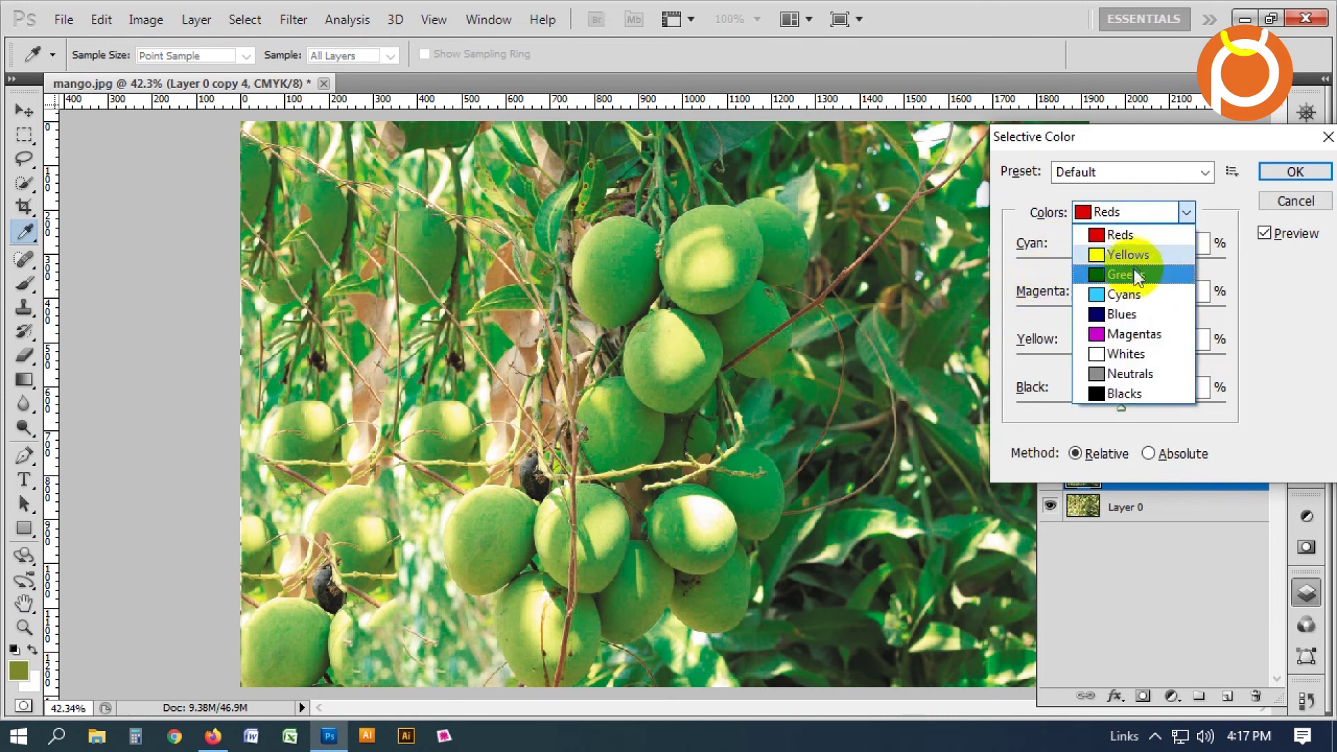
pyautogui.click(1134, 275)
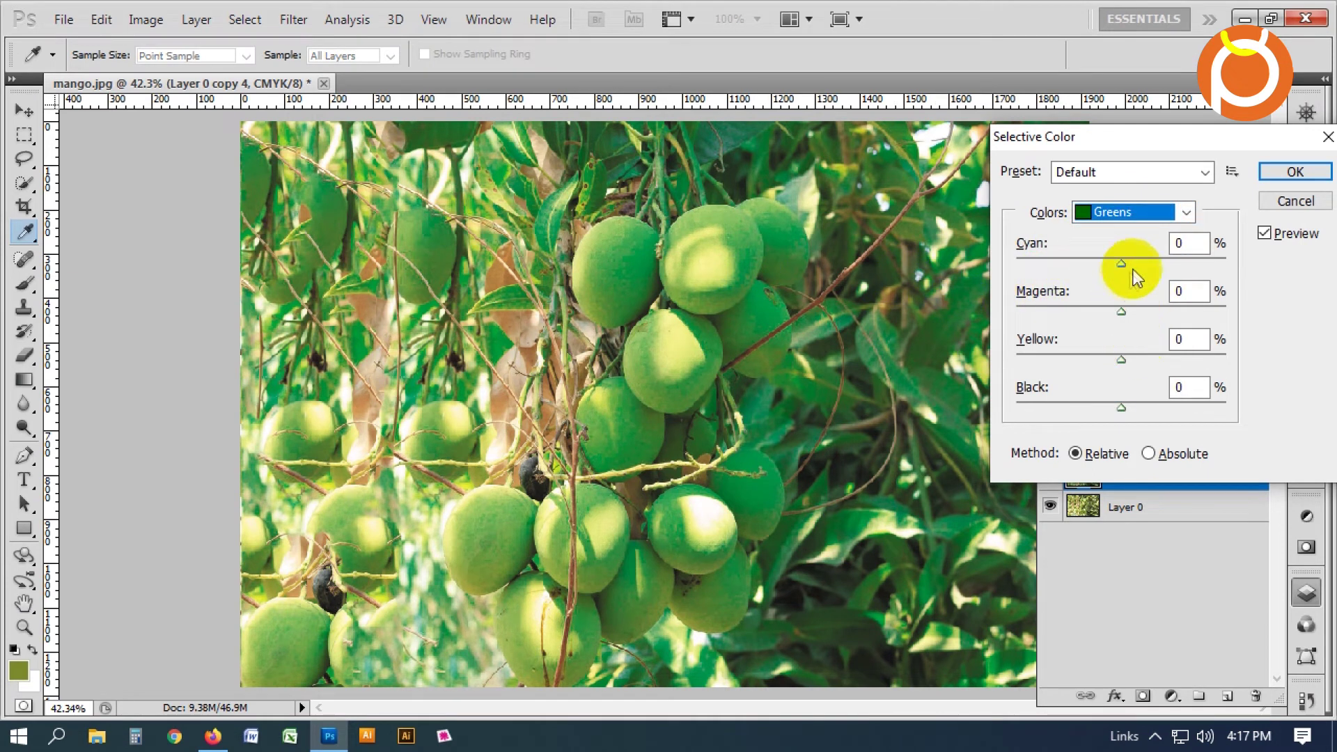
pyautogui.moveTo(1121, 263); pyautogui.dragTo(1253, 271)
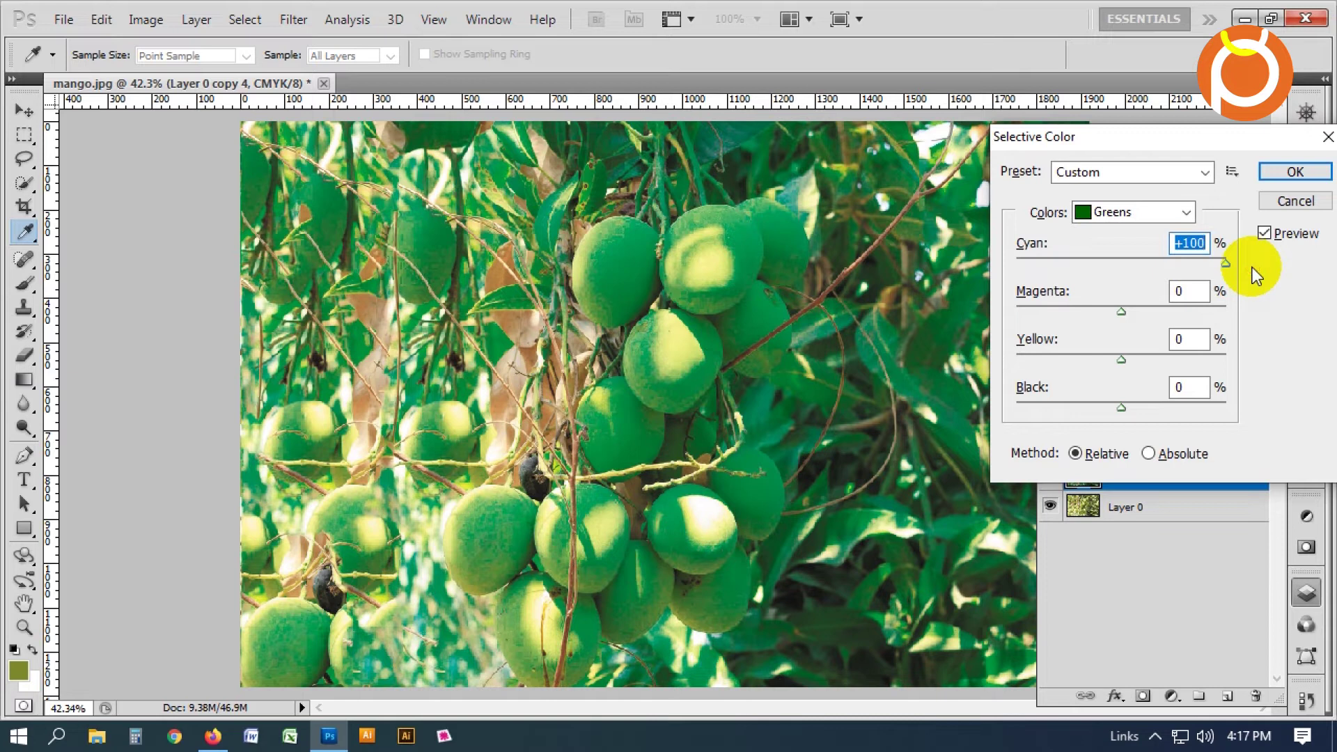
pyautogui.click(1292, 173)
pyautogui.press('v')
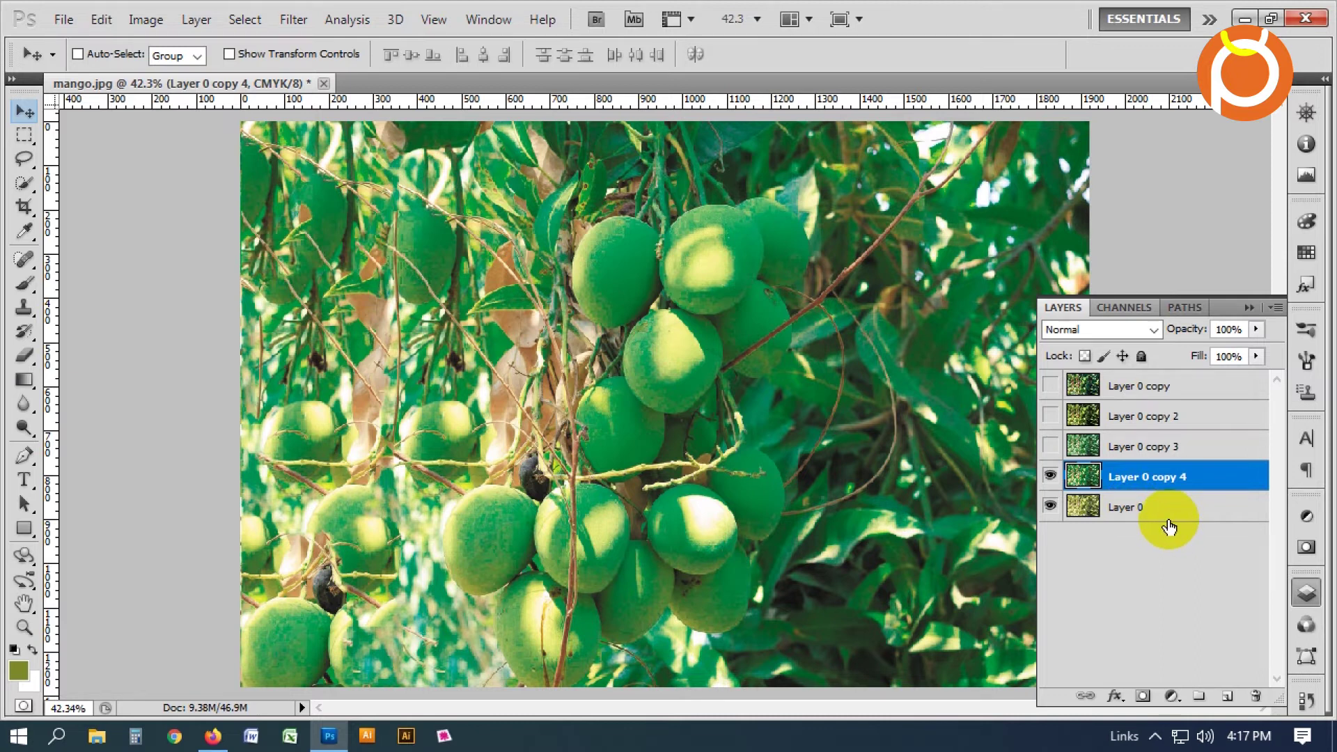
# Duplicate Layer 0 as copy 5, hide copy 4, and add an empty Layer 1.
pyautogui.click(1142, 515)
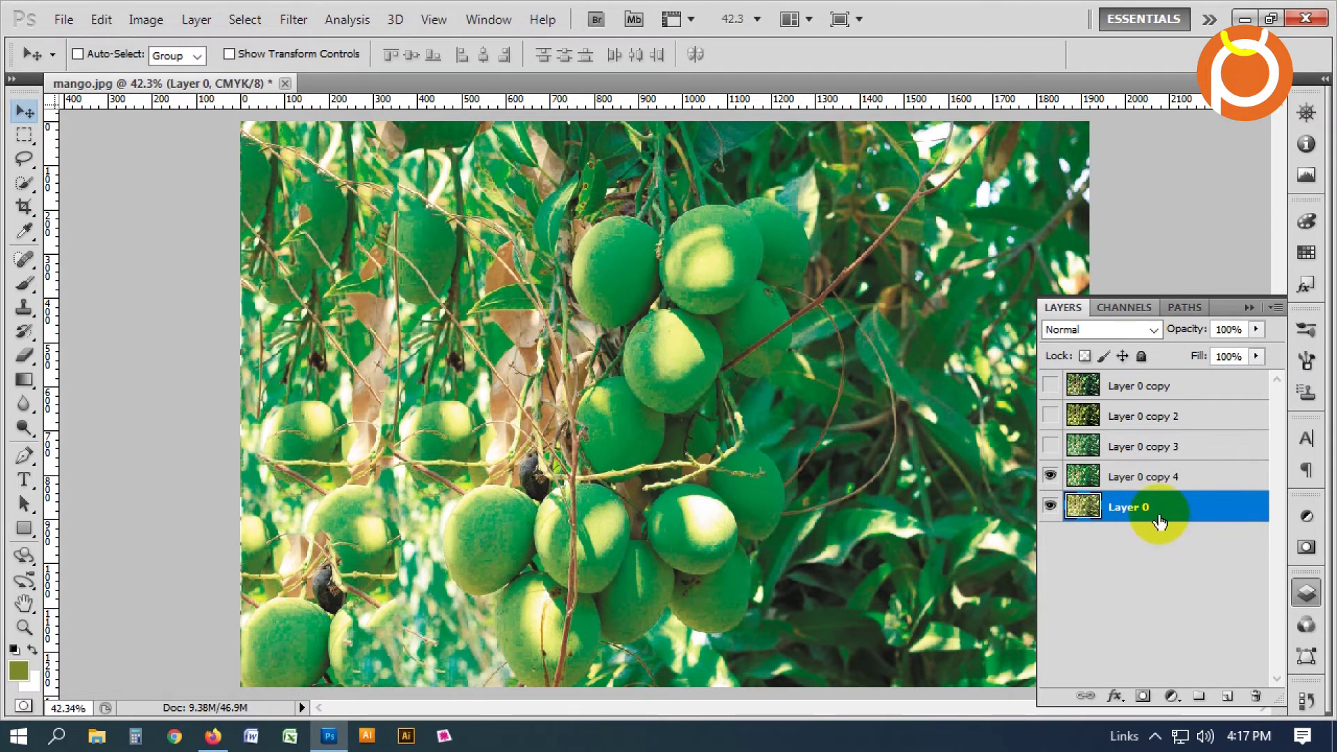
pyautogui.moveTo(1158, 520); pyautogui.dragTo(1225, 696)
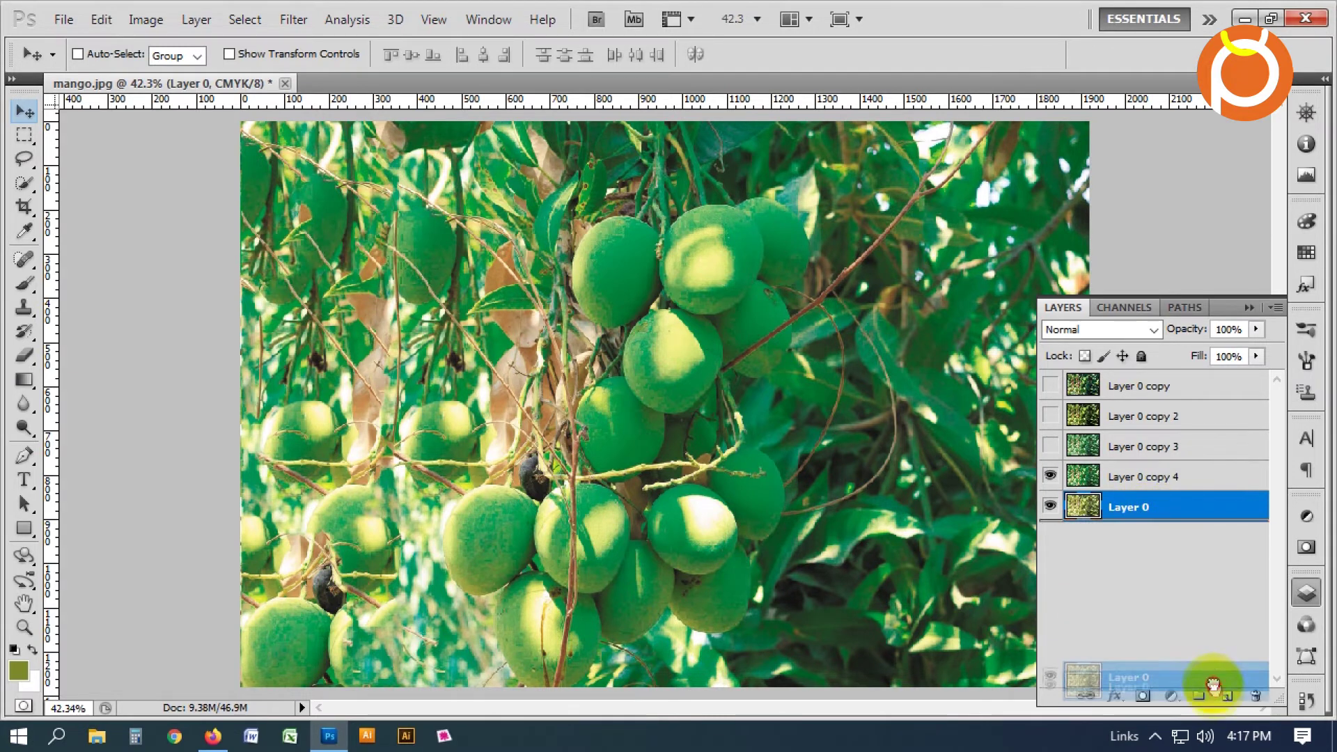
pyautogui.click(1050, 476)
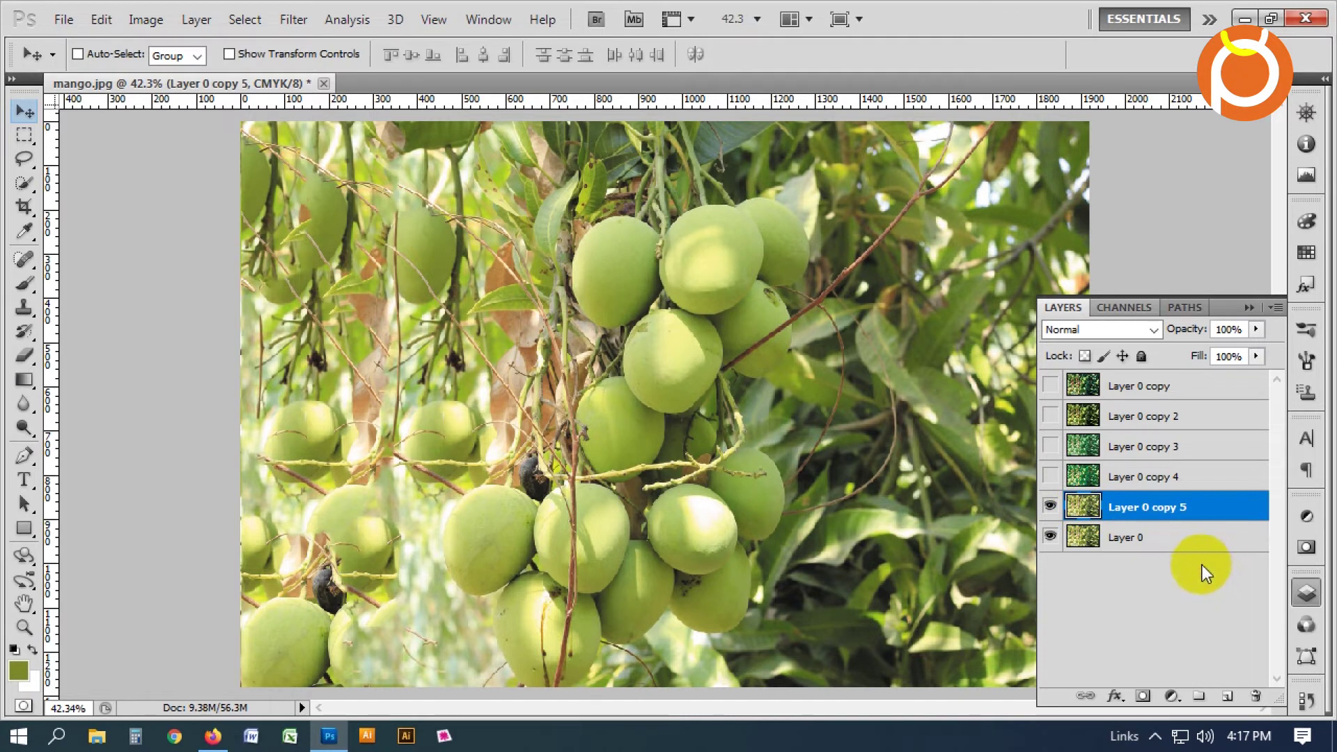
pyautogui.click(1227, 696)
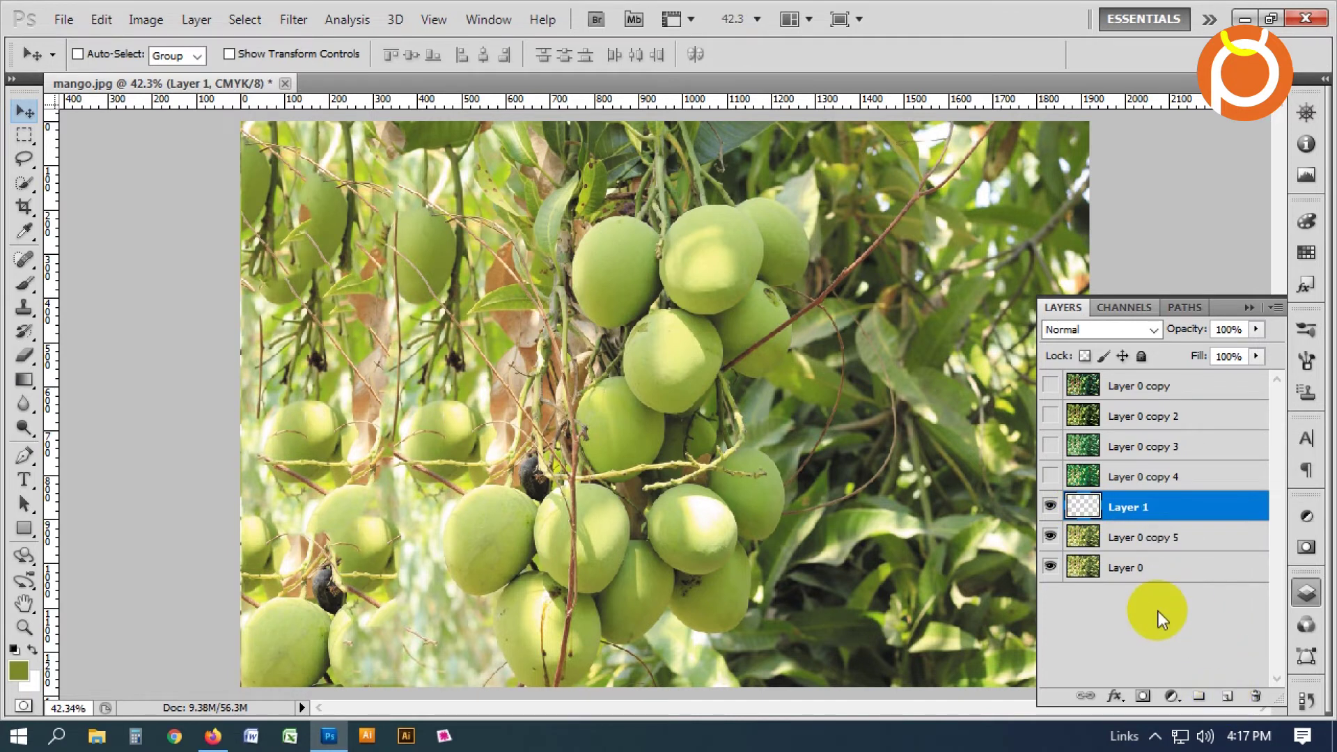
# Set the foreground colour to bright green 07fd01 and fill Layer 1 with it.
pyautogui.click(19, 672)
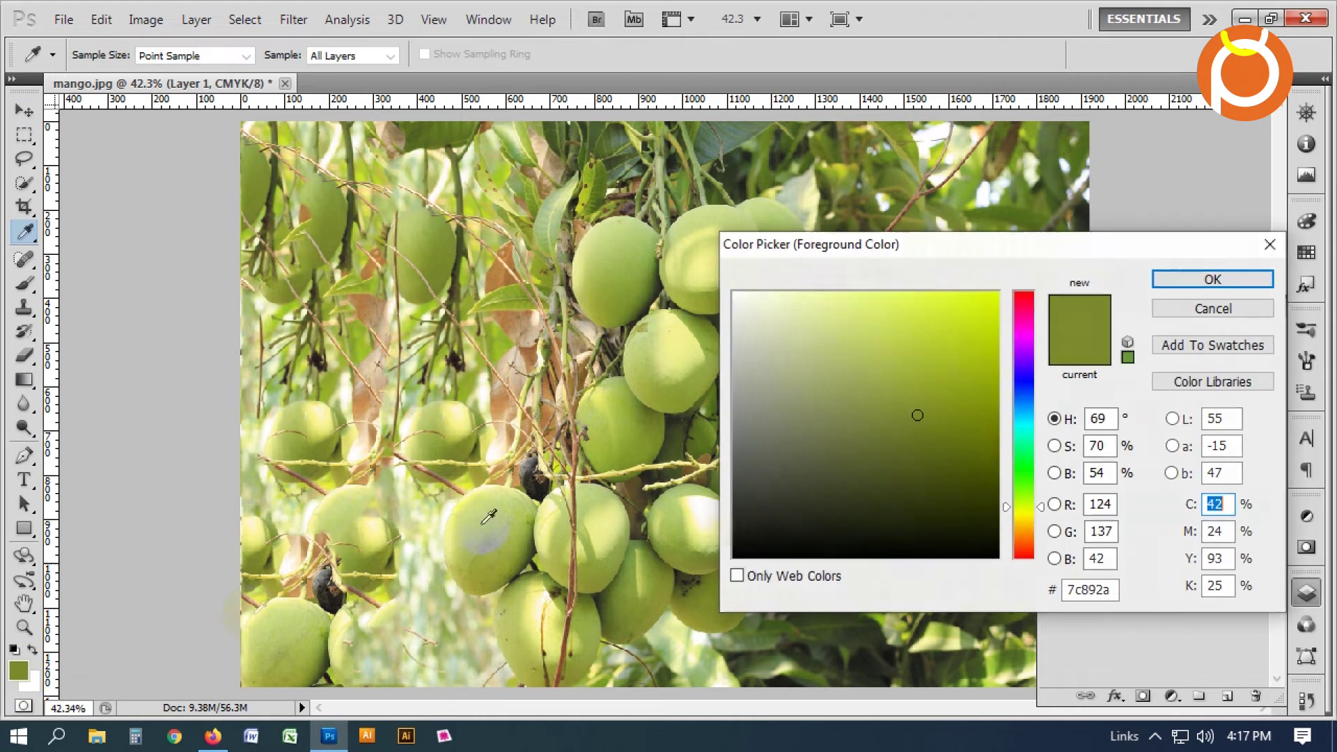
pyautogui.click(1024, 466)
pyautogui.moveTo(976, 369); pyautogui.dragTo(997, 293)
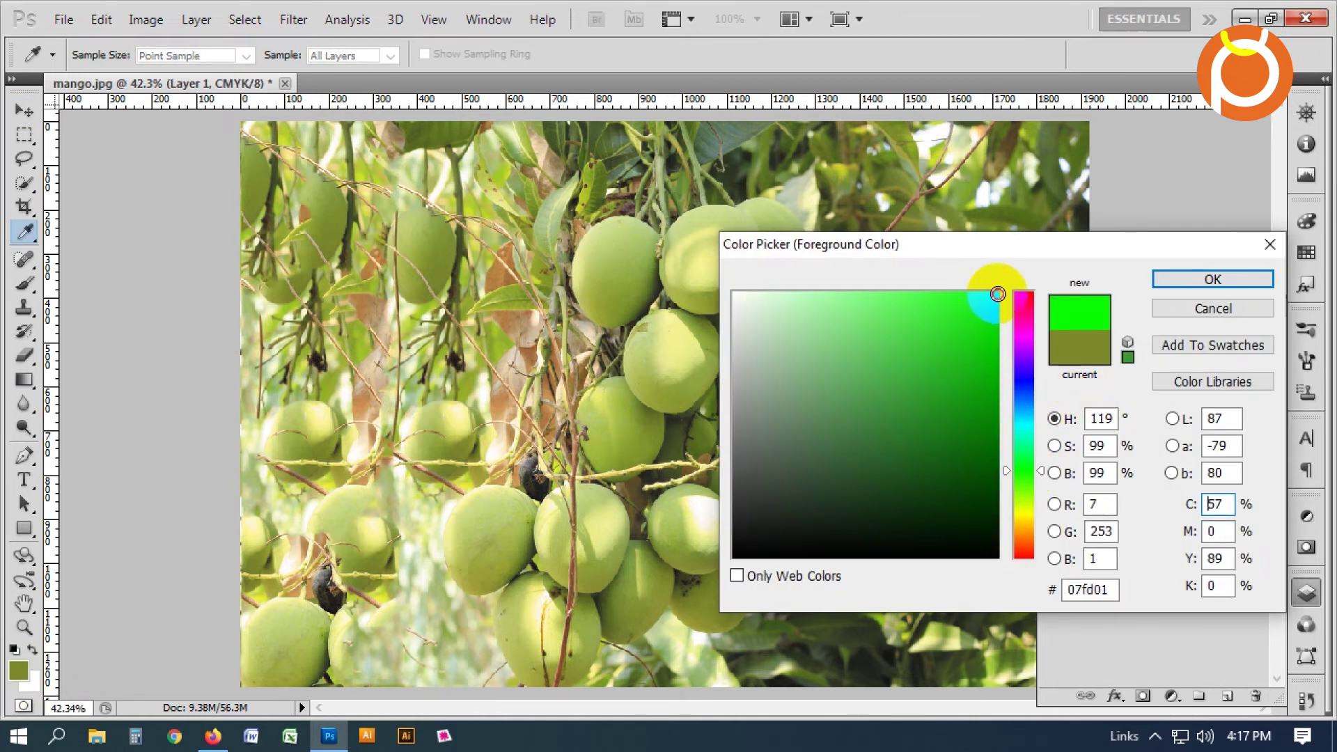
pyautogui.click(1232, 280)
pyautogui.moveTo(511, 534); pyautogui.dragTo(533, 535)
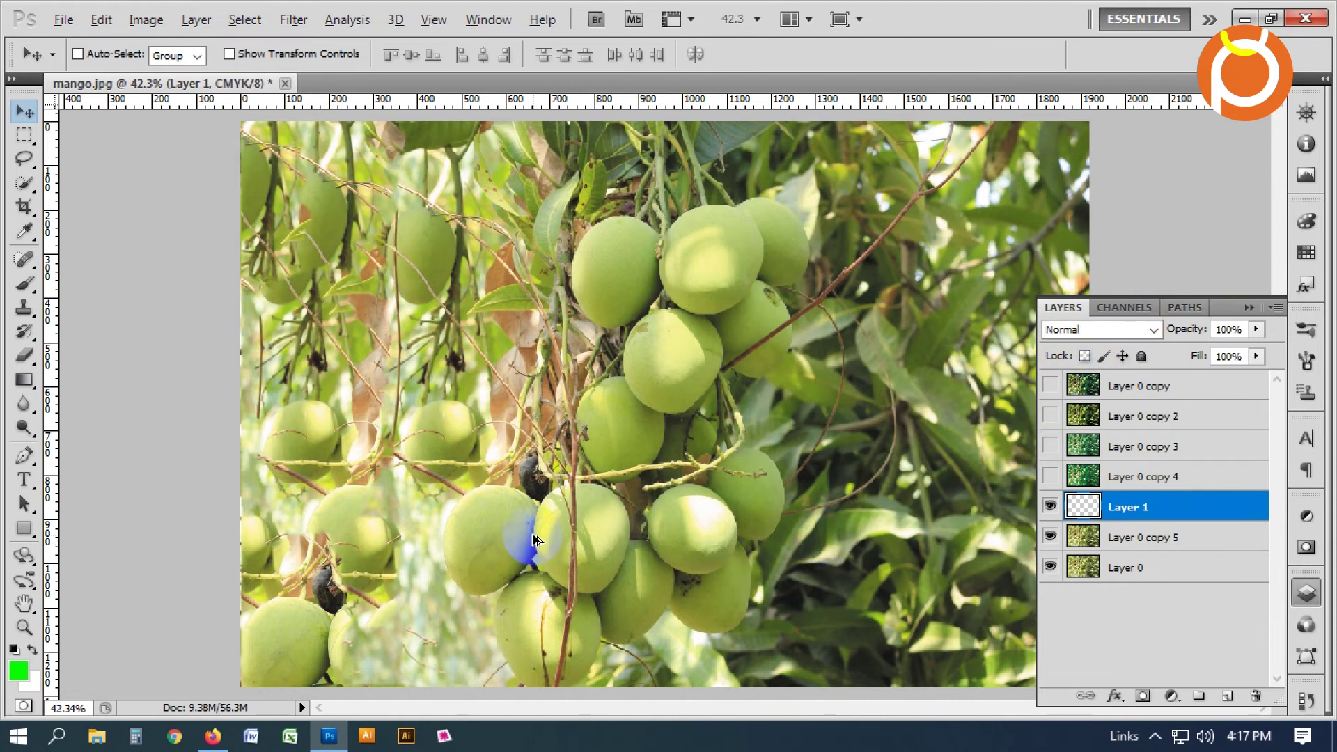
pyautogui.hotkey('alt', 'BackSpace')
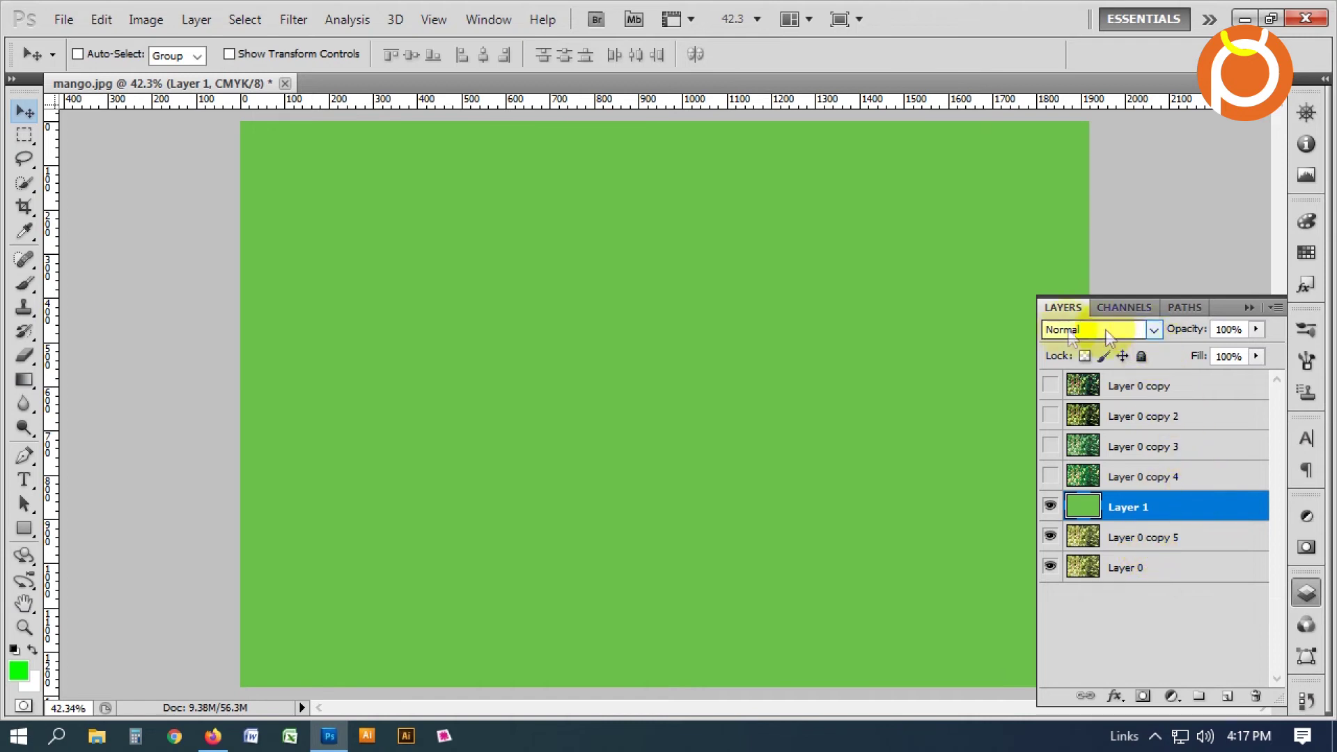
# Set green Layer 1's blend mode to Multiply and make Layer 0 copy visible again.
pyautogui.click(1156, 329)
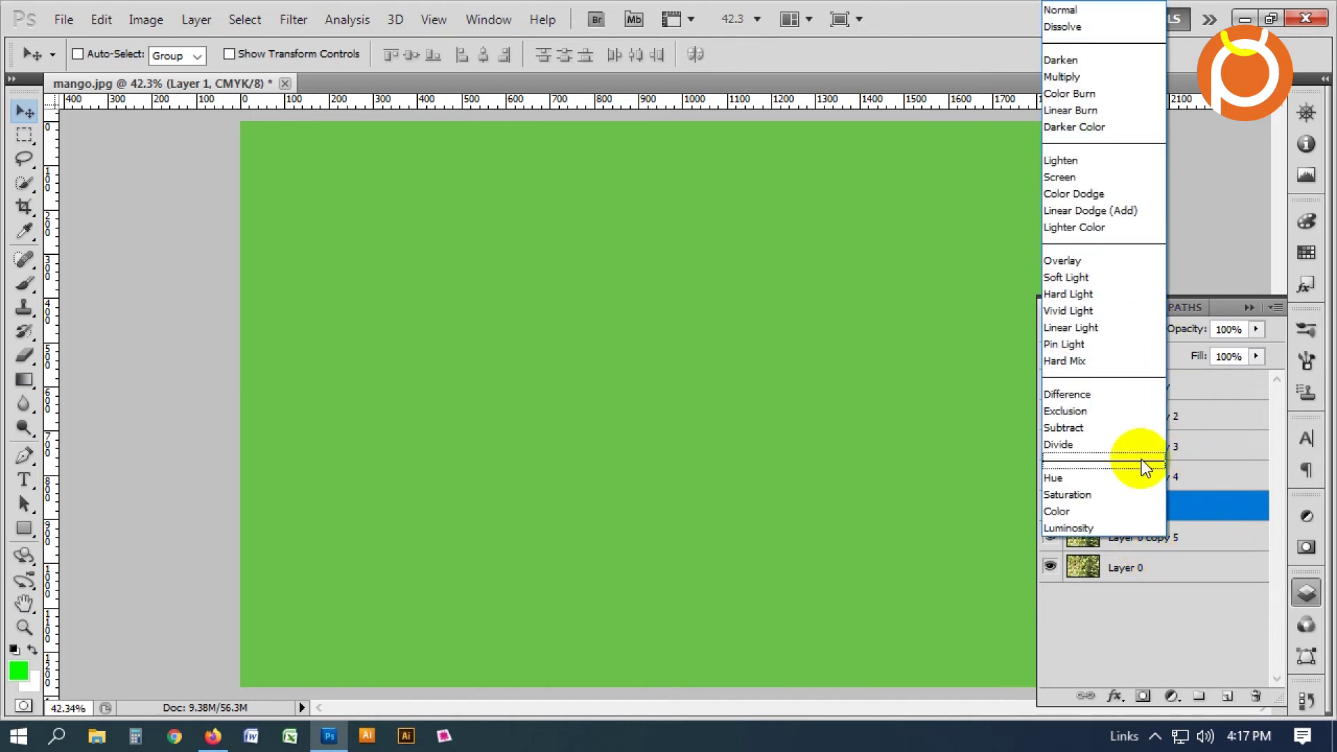
pyautogui.click(1090, 78)
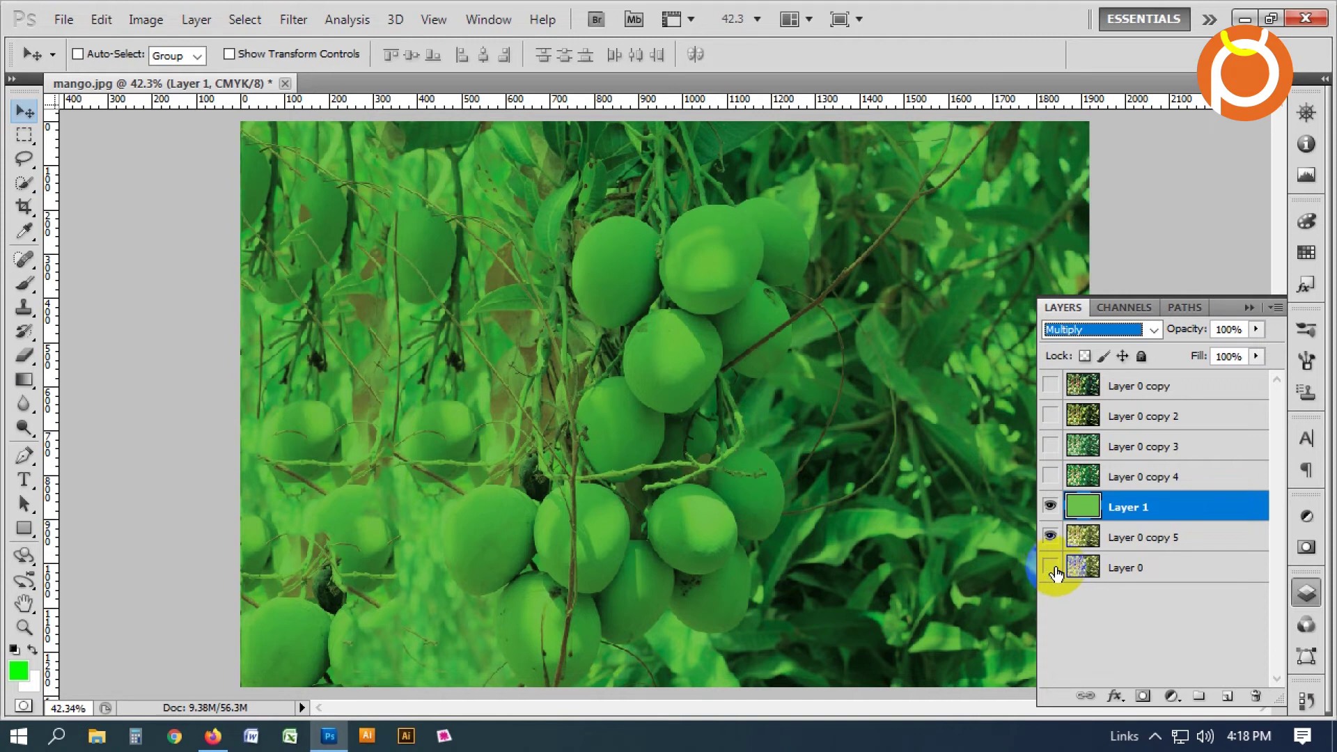
pyautogui.click(1051, 567)
pyautogui.click(1051, 568)
pyautogui.click(1050, 385)
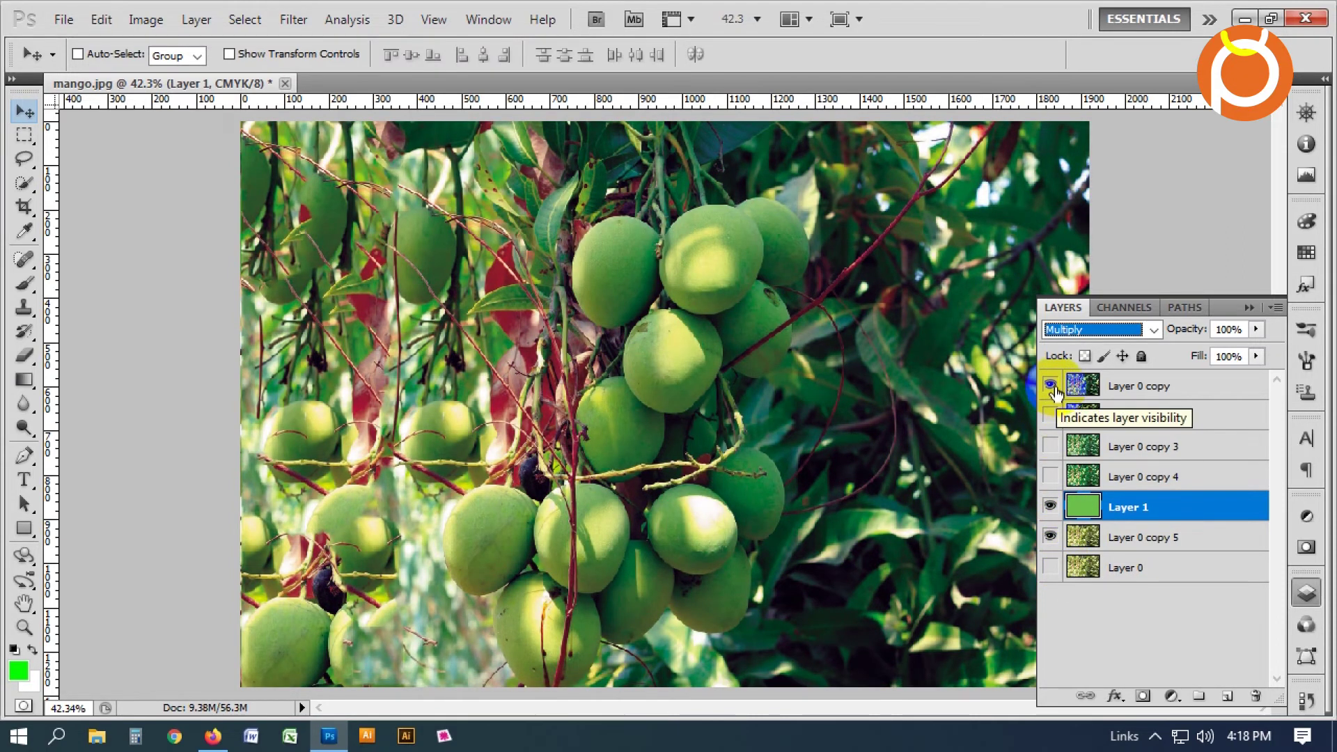
pyautogui.click(1051, 385)
pyautogui.click(1051, 415)
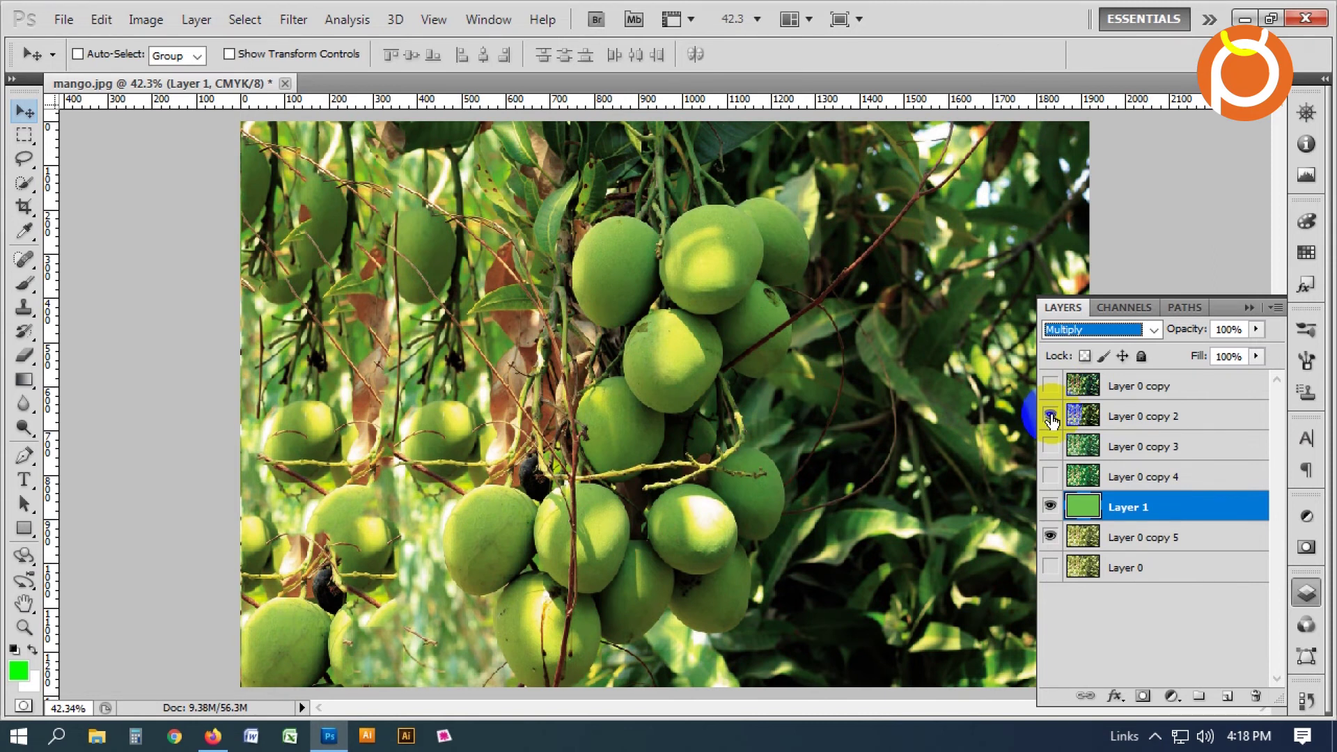
pyautogui.click(1051, 416)
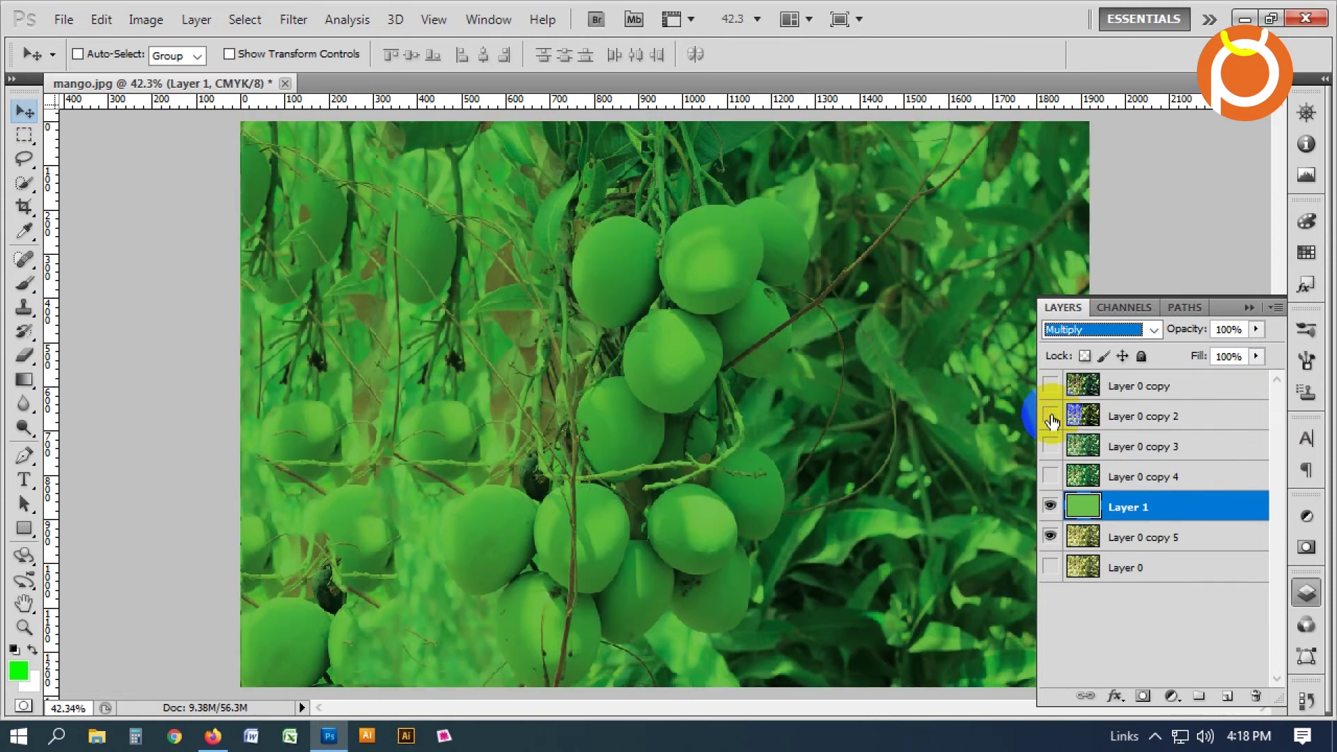
pyautogui.click(1051, 446)
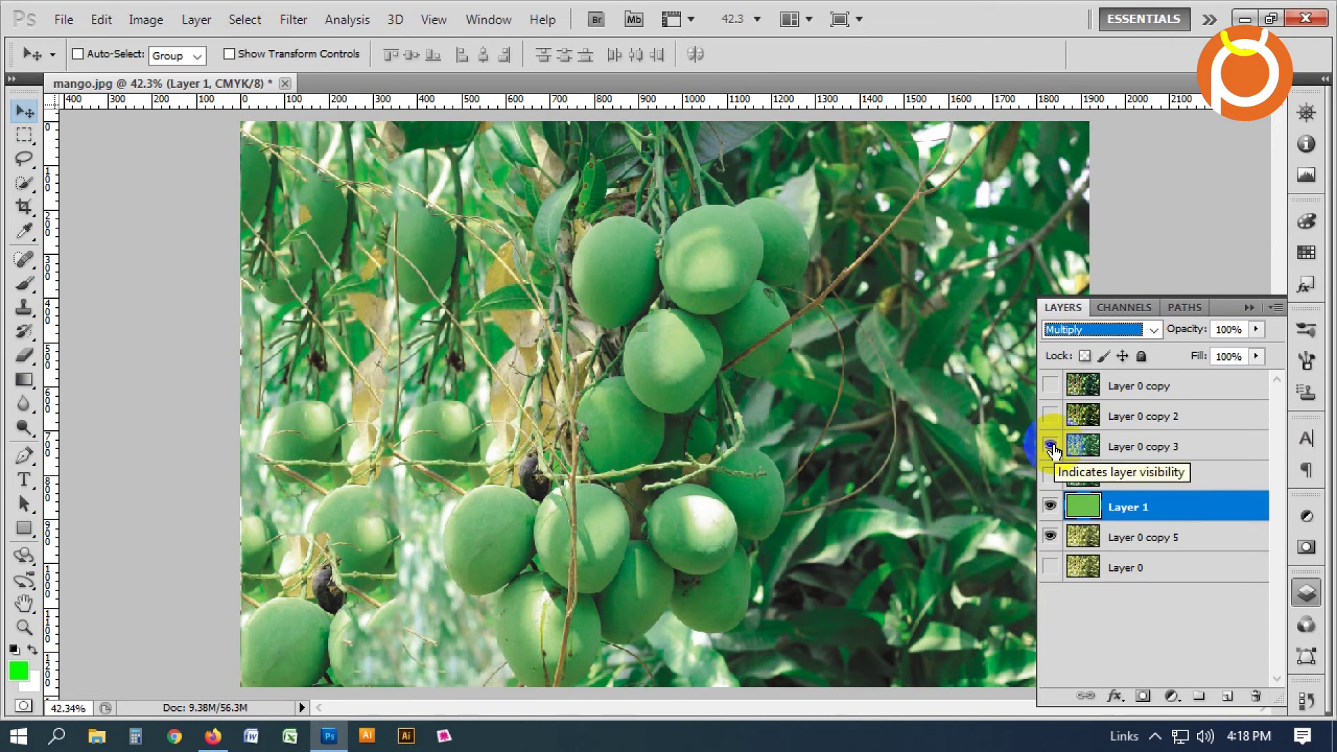
pyautogui.click(1051, 446)
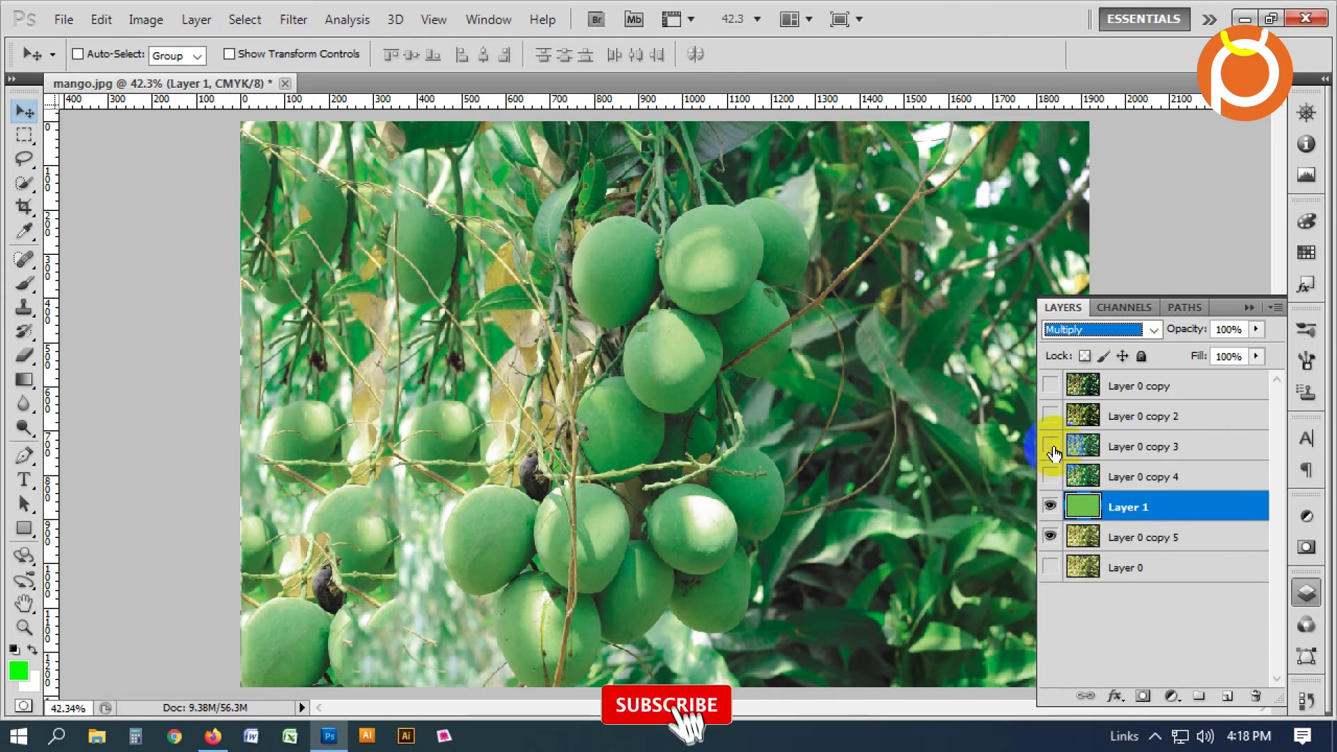
pyautogui.click(1050, 476)
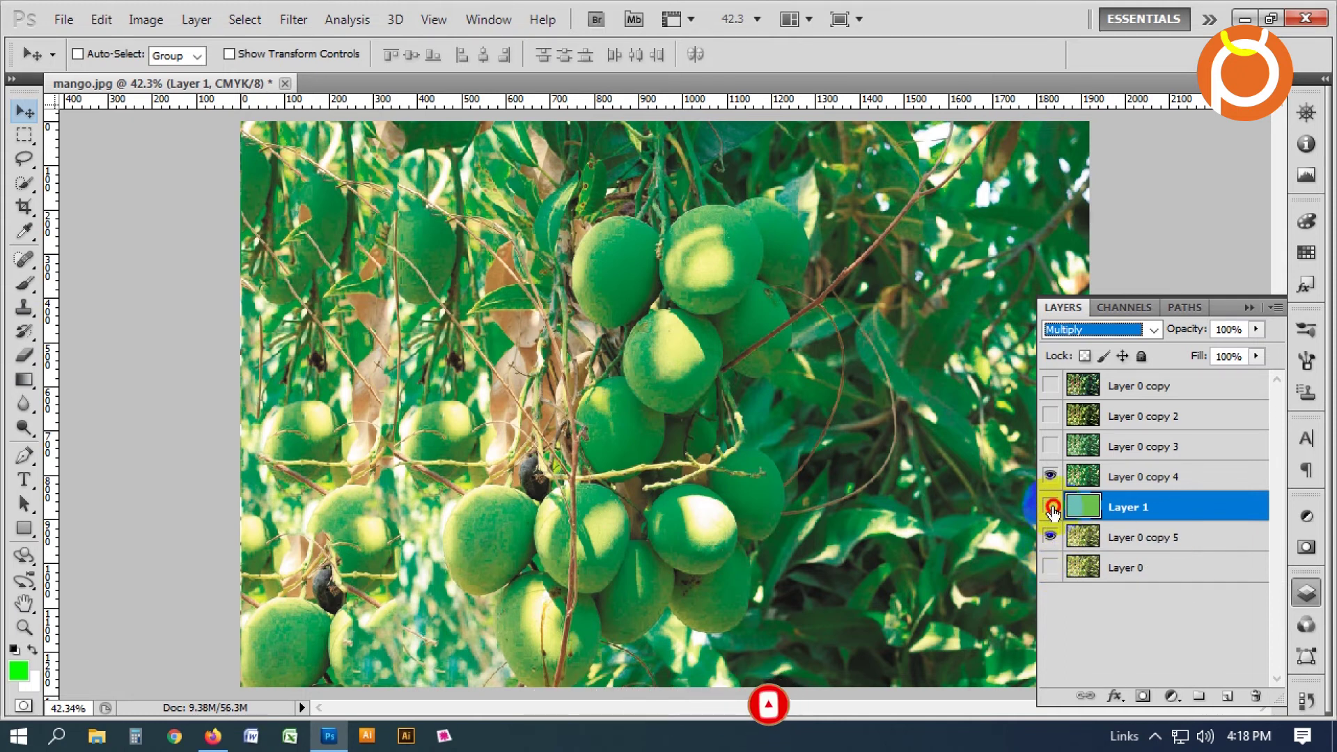
pyautogui.click(1051, 507)
pyautogui.click(1051, 537)
pyautogui.click(1051, 567)
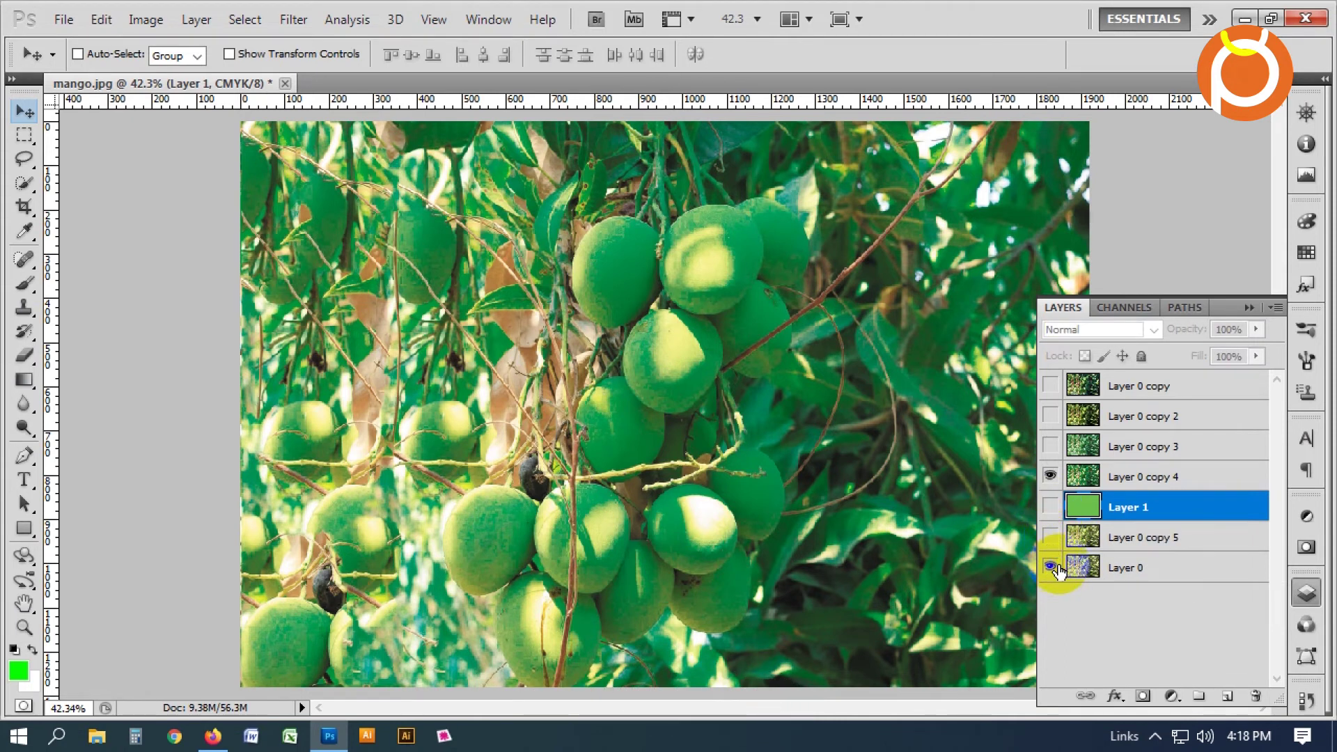
pyautogui.click(1050, 476)
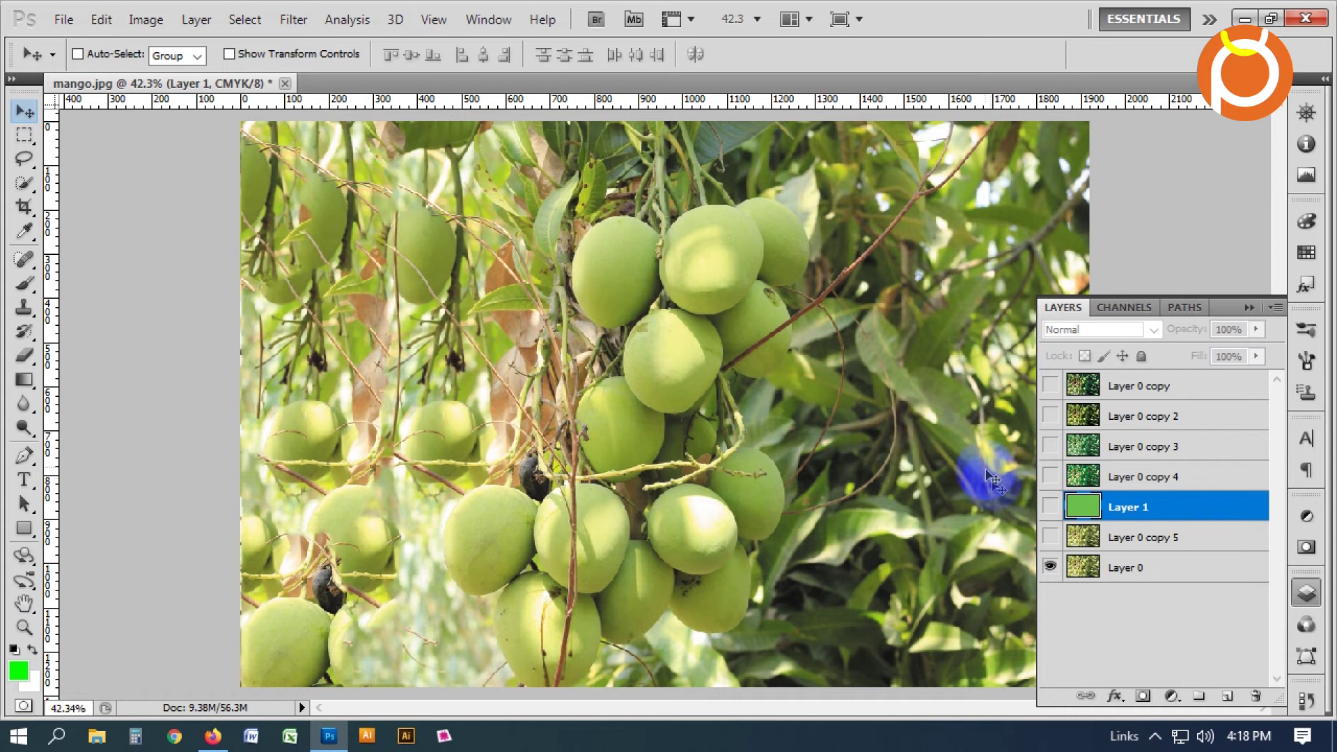
pyautogui.click(1049, 507)
pyautogui.click(1050, 537)
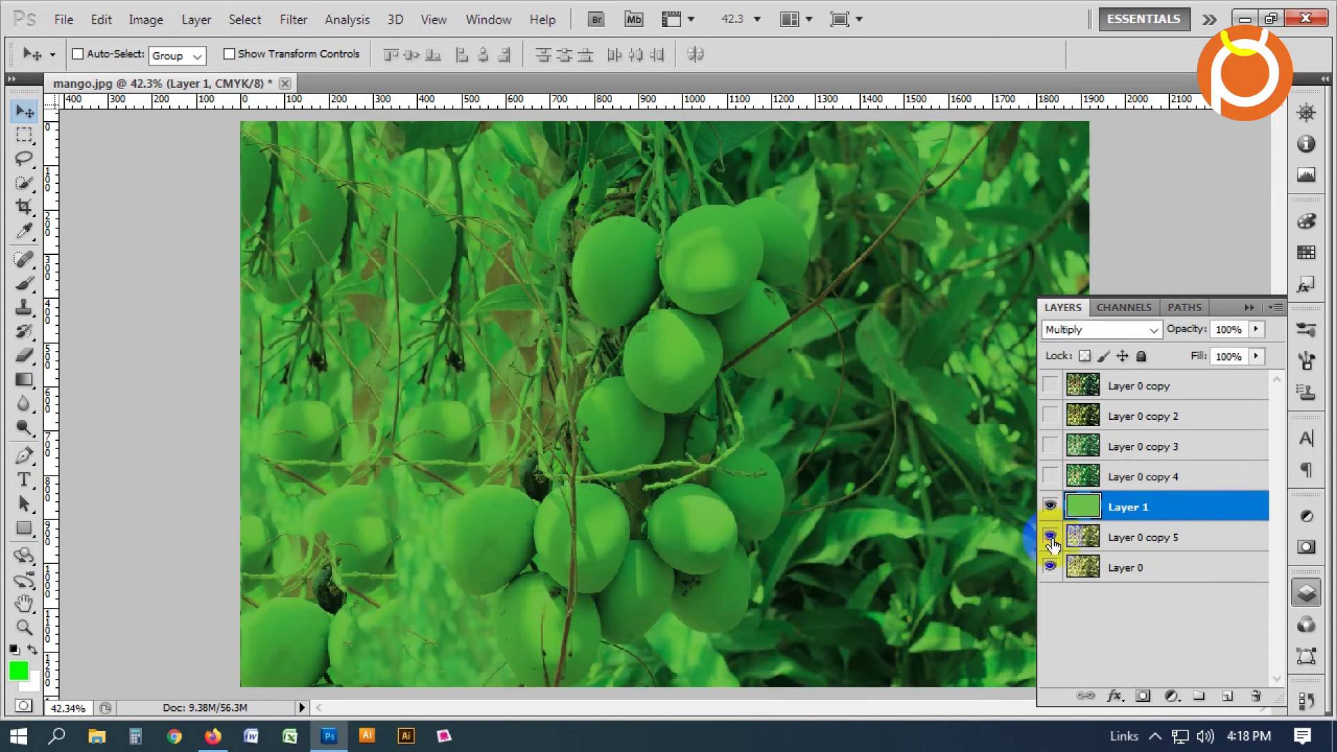
pyautogui.click(1049, 537)
pyautogui.click(1050, 506)
pyautogui.click(1050, 476)
pyautogui.click(1050, 476)
pyautogui.click(1050, 446)
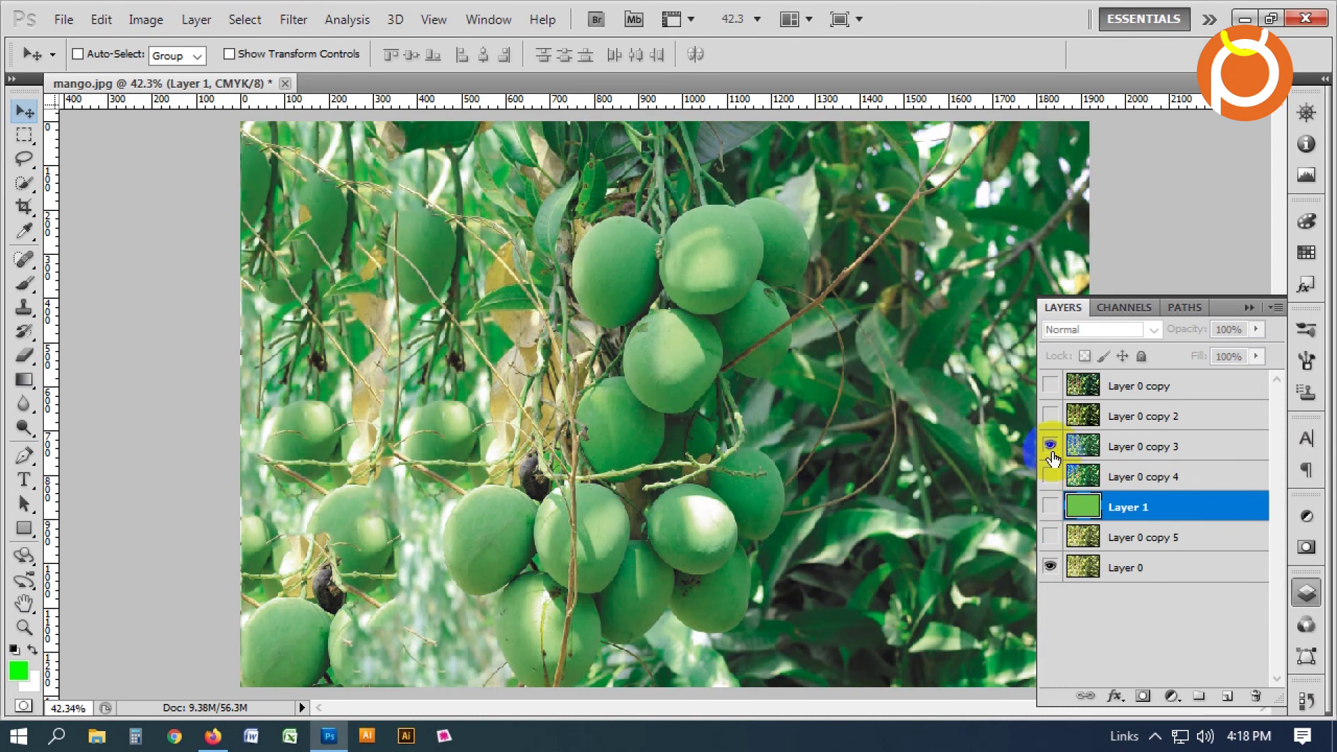
pyautogui.click(1050, 446)
pyautogui.click(1050, 416)
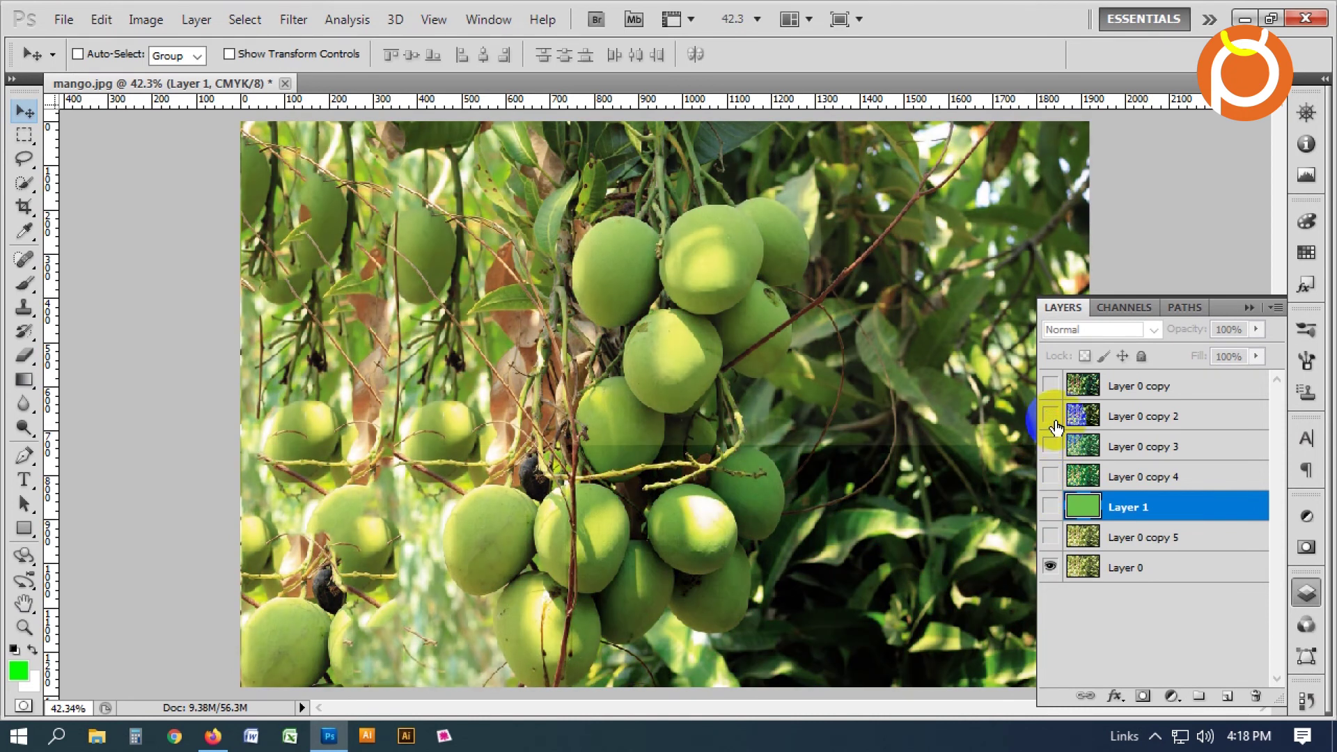
pyautogui.click(1050, 385)
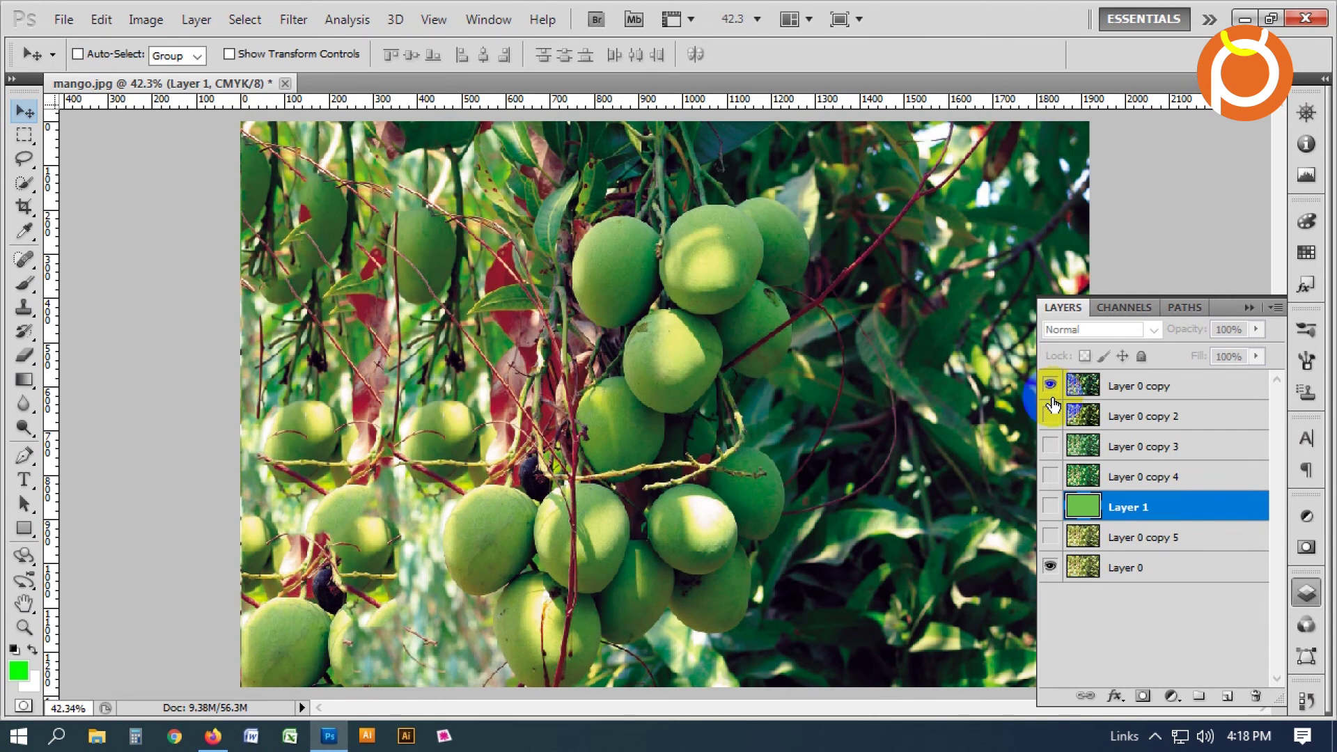
pyautogui.click(1050, 386)
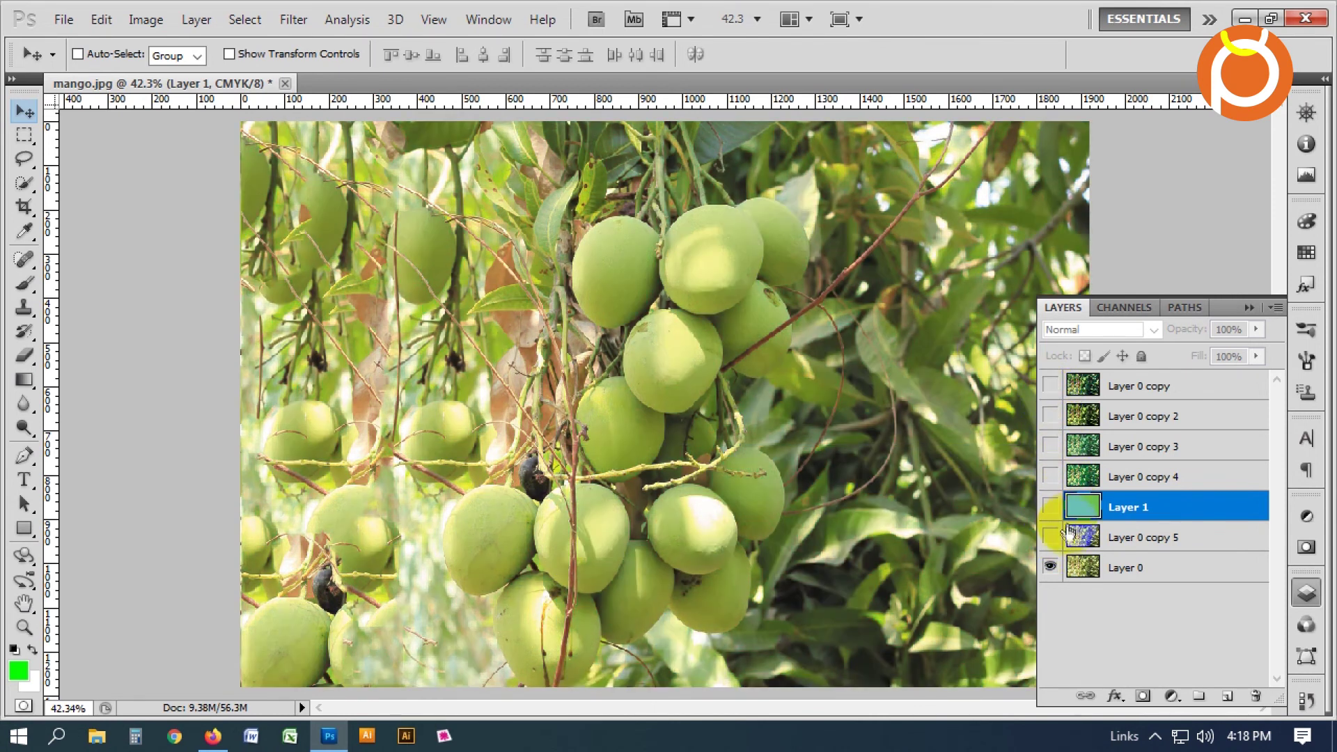
pyautogui.click(1050, 506)
pyautogui.click(1050, 537)
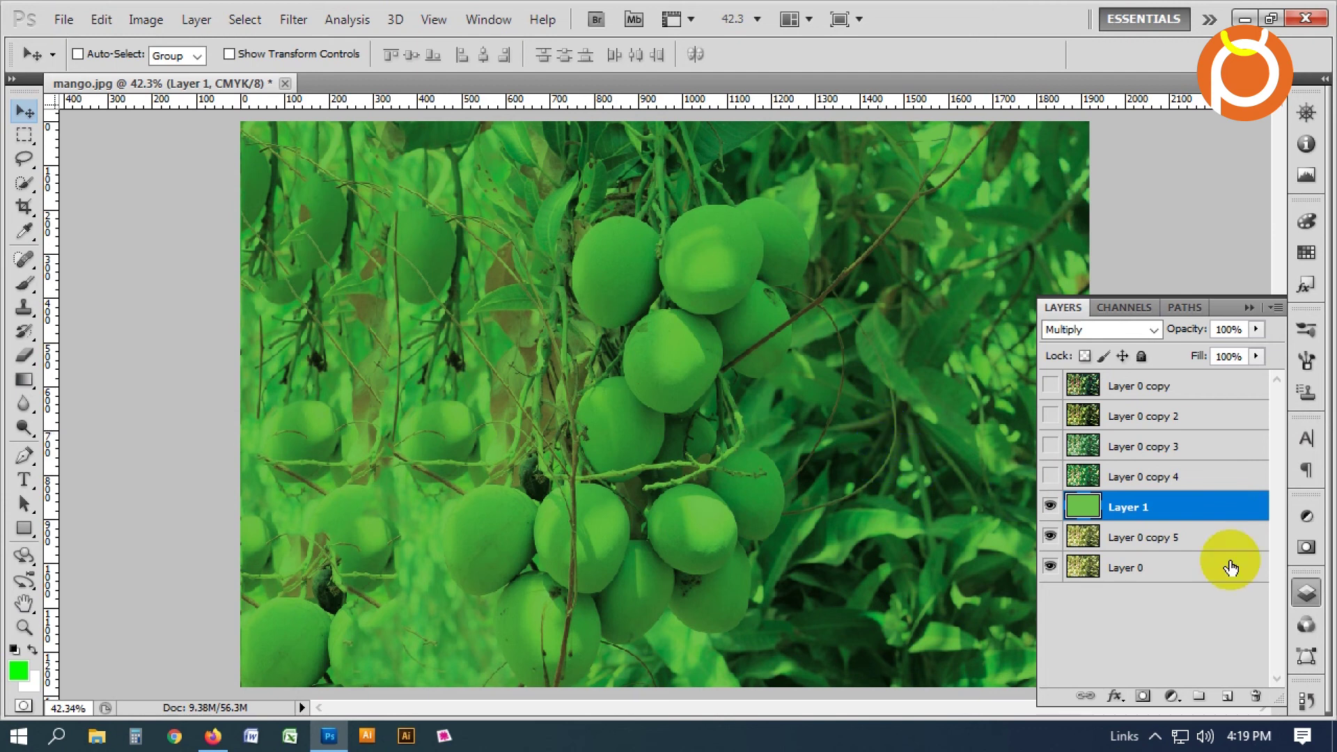
pyautogui.click(1157, 738)
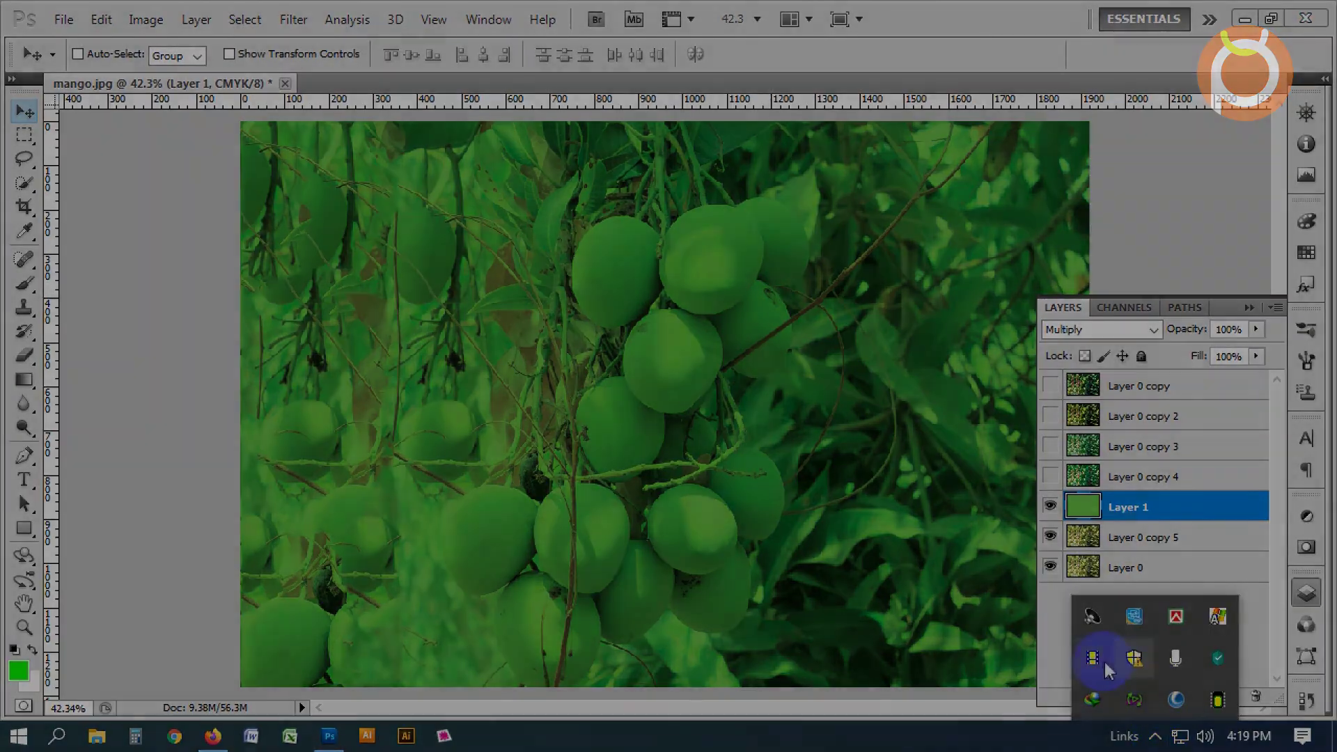